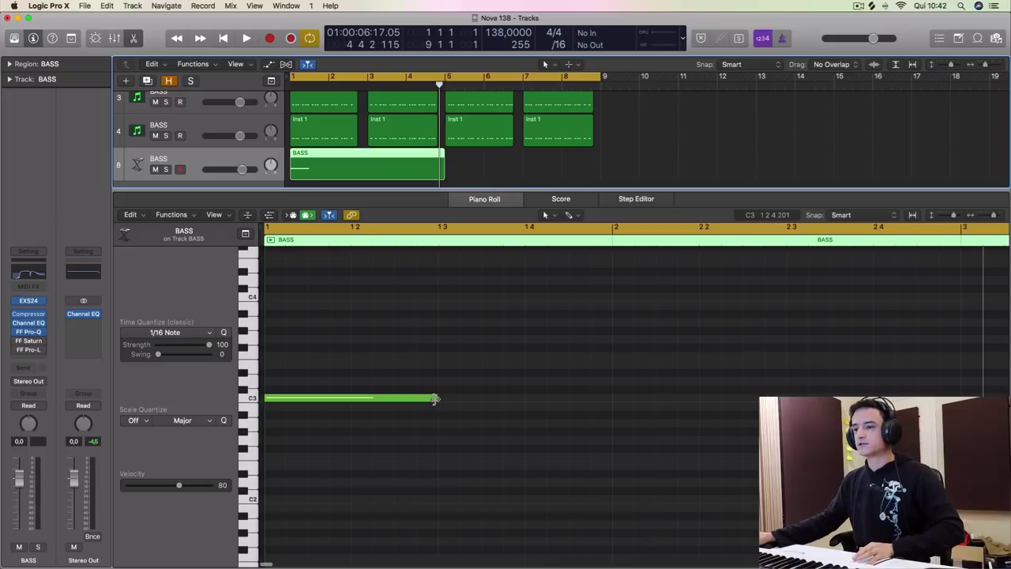
Shorten the C3 note to one beat and stack copies of it on D3, D#3, F3, G3, G#3, A#3 and C4
left_click_drag(435, 399, 323, 400)
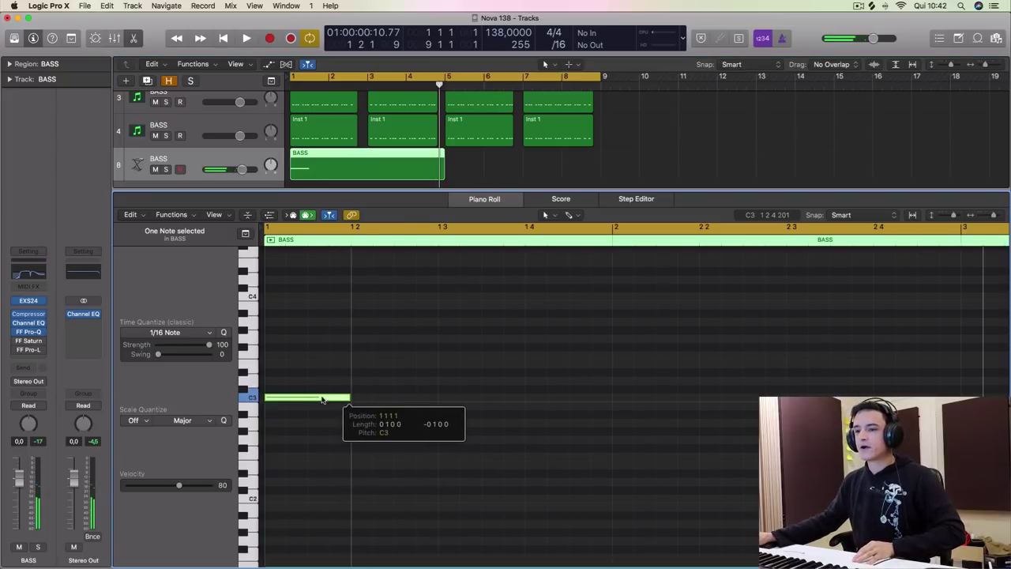
scroll(322, 396, "up", 10)
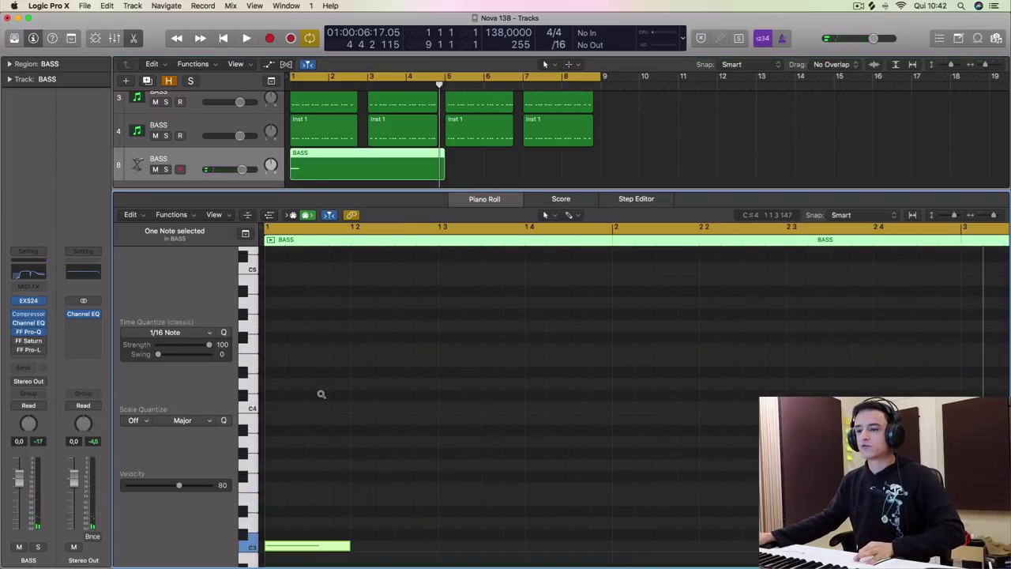
scroll(320, 396, "down", 1)
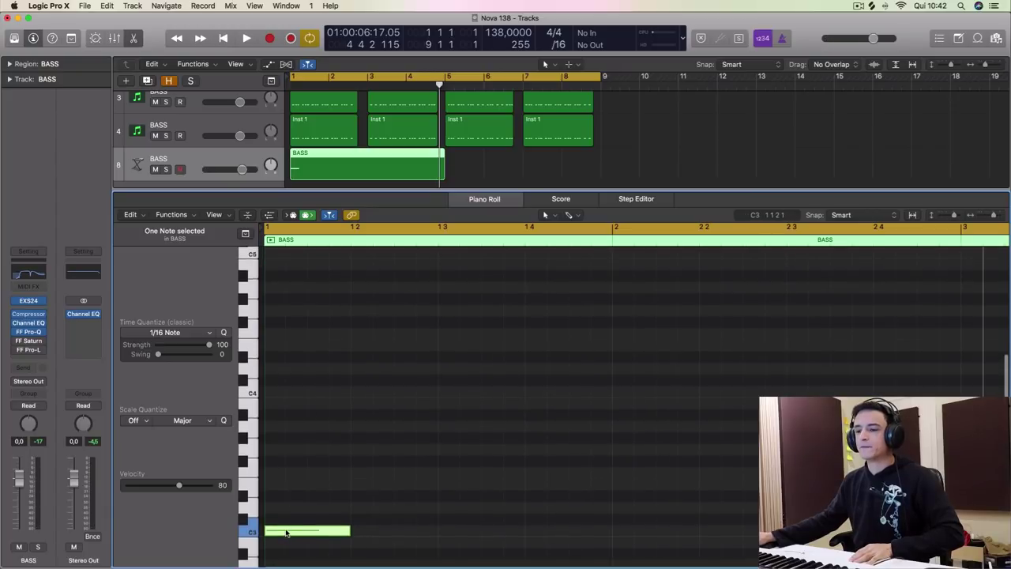
left_click(282, 528)
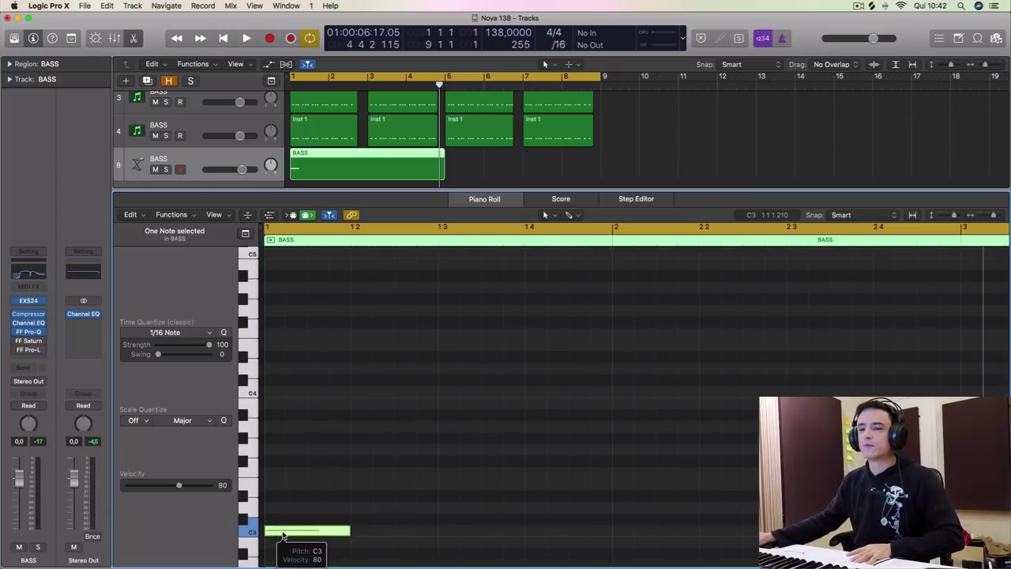
left_click(286, 532)
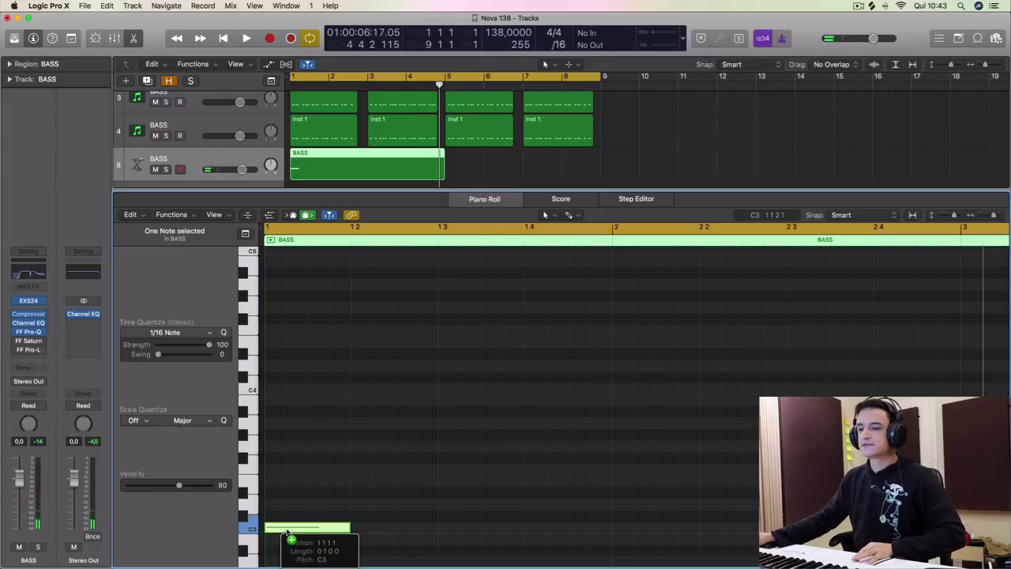
left_click_drag(287, 529, 290, 512)
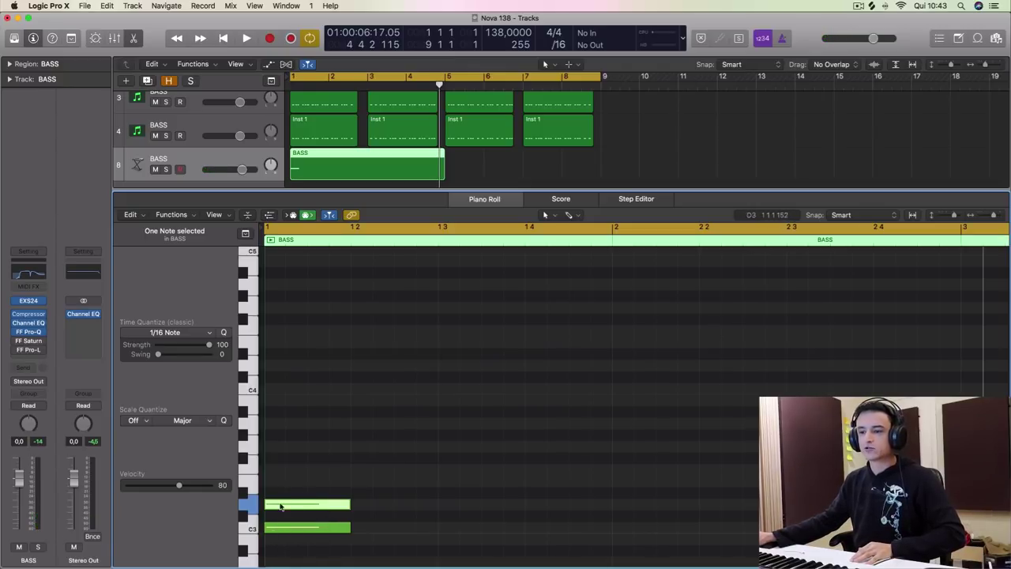
left_click_drag(284, 506, 321, 411)
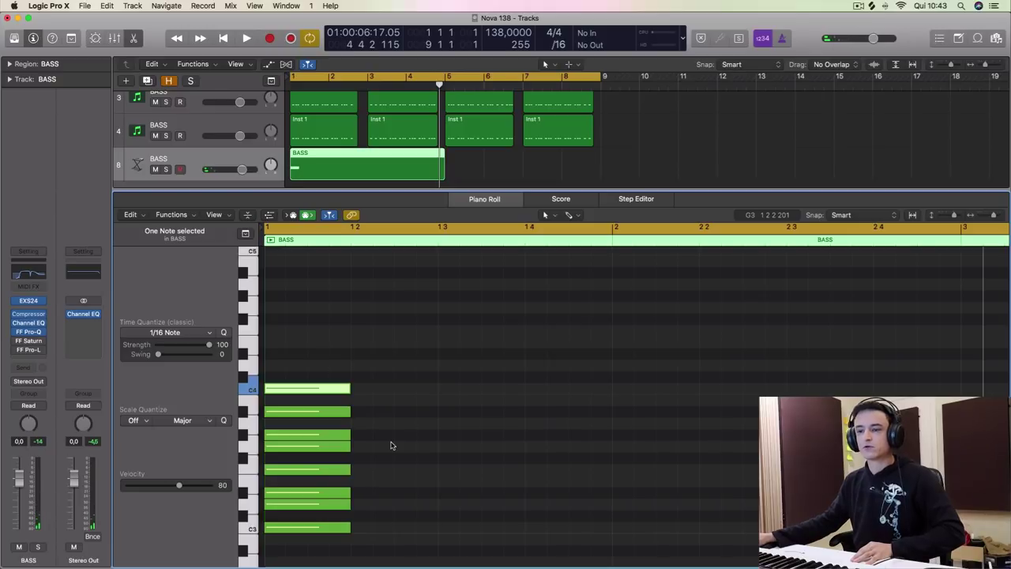
Audition each note of the stack individually, going up from C3 to C4
left_click(290, 529)
left_click(290, 504)
left_click(290, 492)
left_click(292, 472)
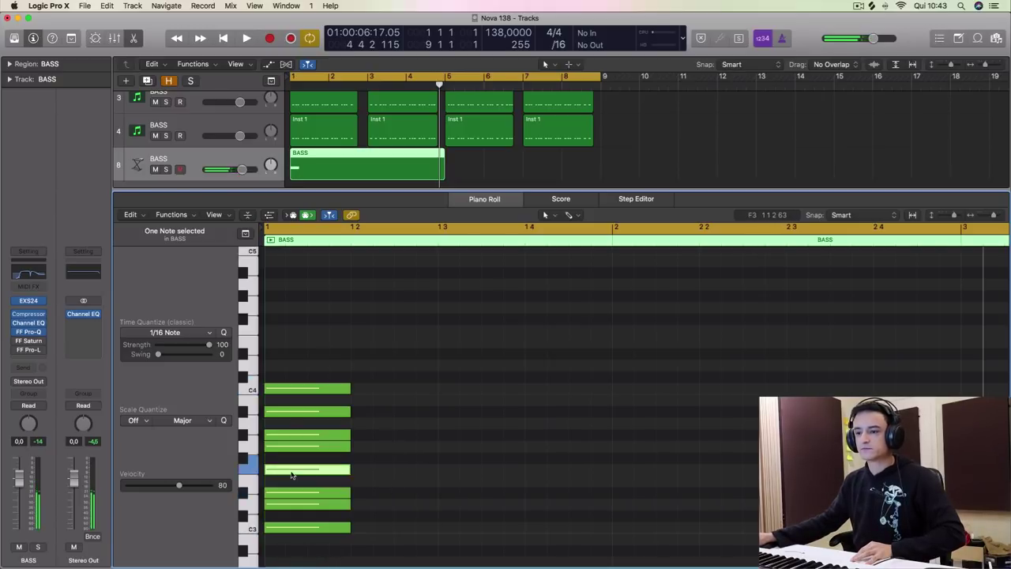
left_click(294, 445)
left_click(293, 435)
left_click(310, 411)
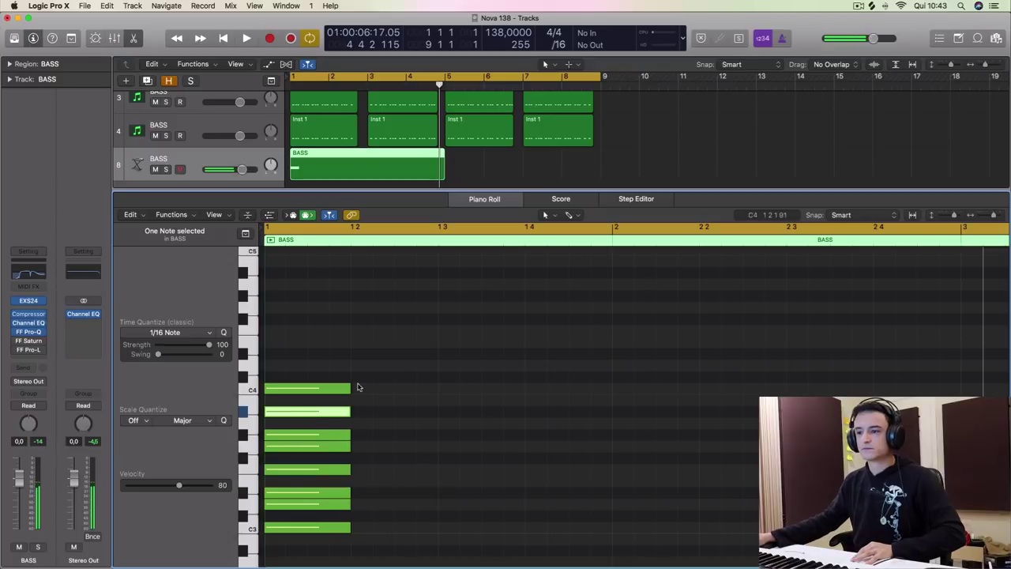
left_click(347, 388)
left_click(467, 448)
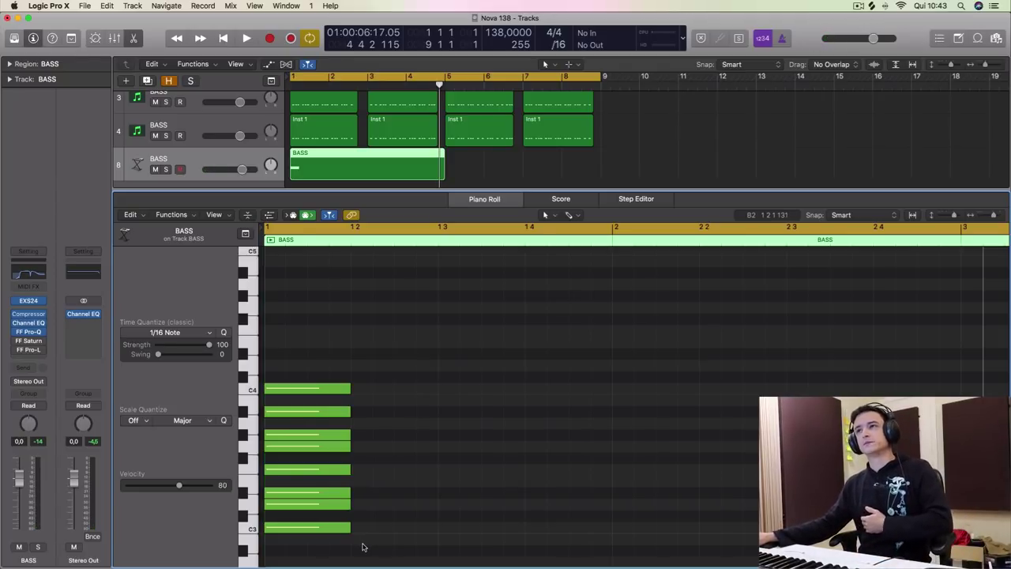
Duplicate the whole eight-note stack to the second half of beat 2, transposed up so its lowest note is A3
key("super+a")
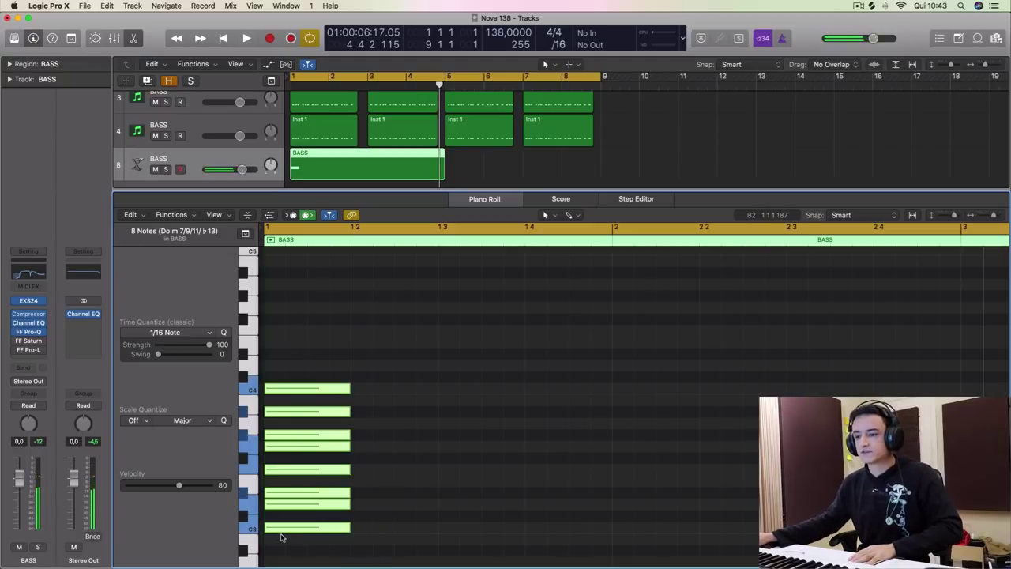
key("super+Left")
left_click_drag(286, 533, 413, 446)
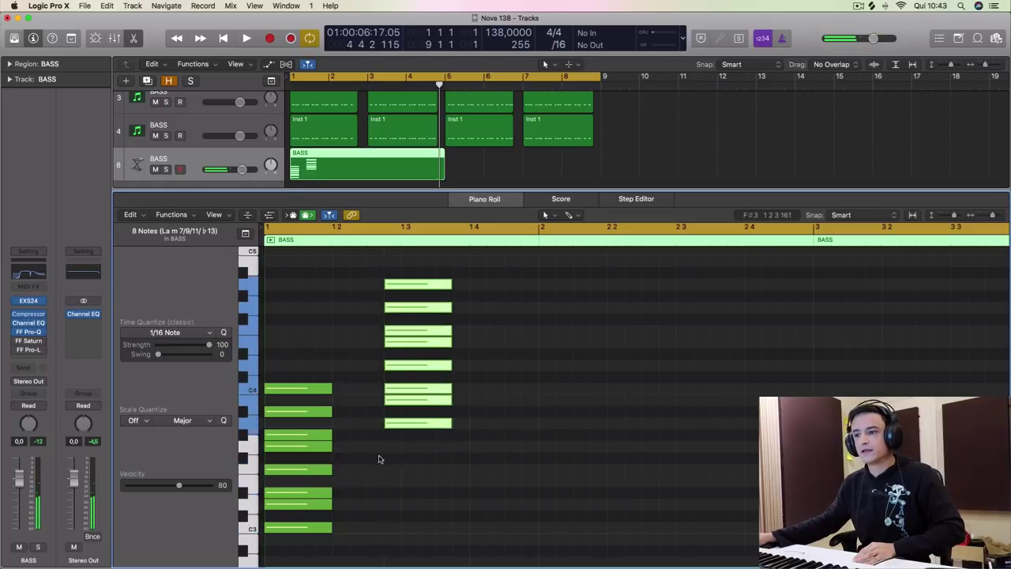
left_click(377, 463)
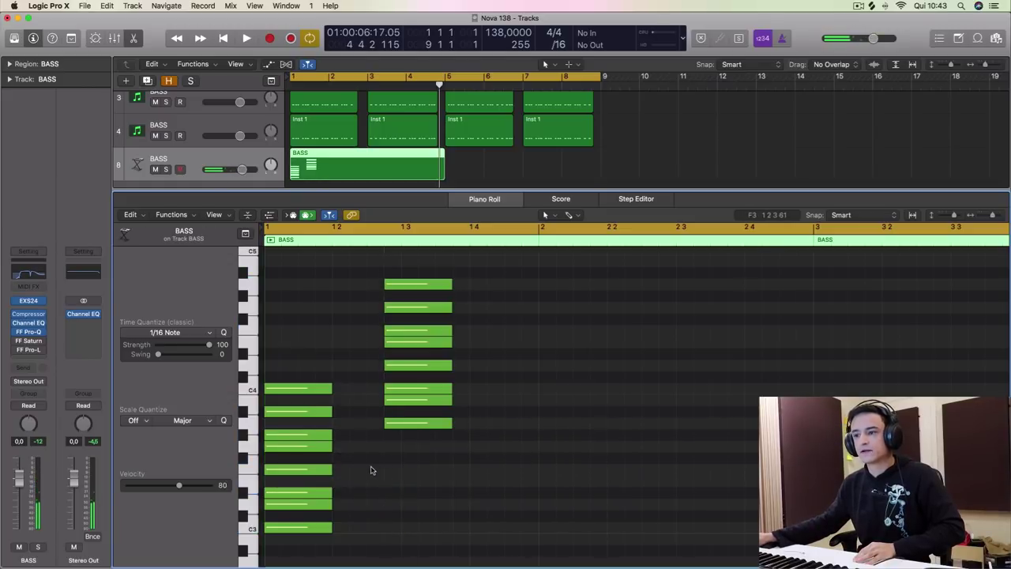
Transpose the copied eight-note stack down so its lowest note is C3, and delete that copy
left_click(412, 285)
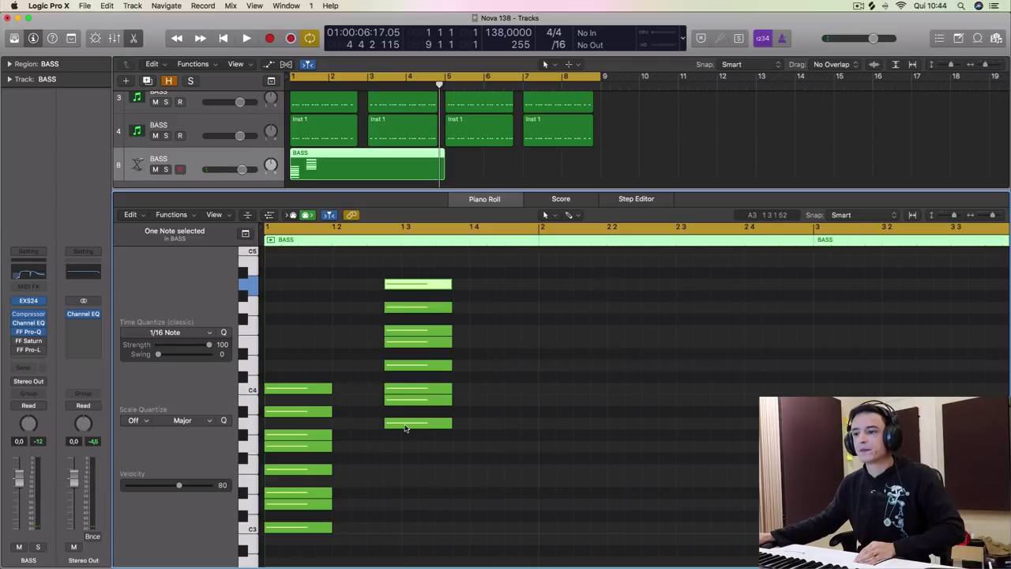
mouse_move(405, 428)
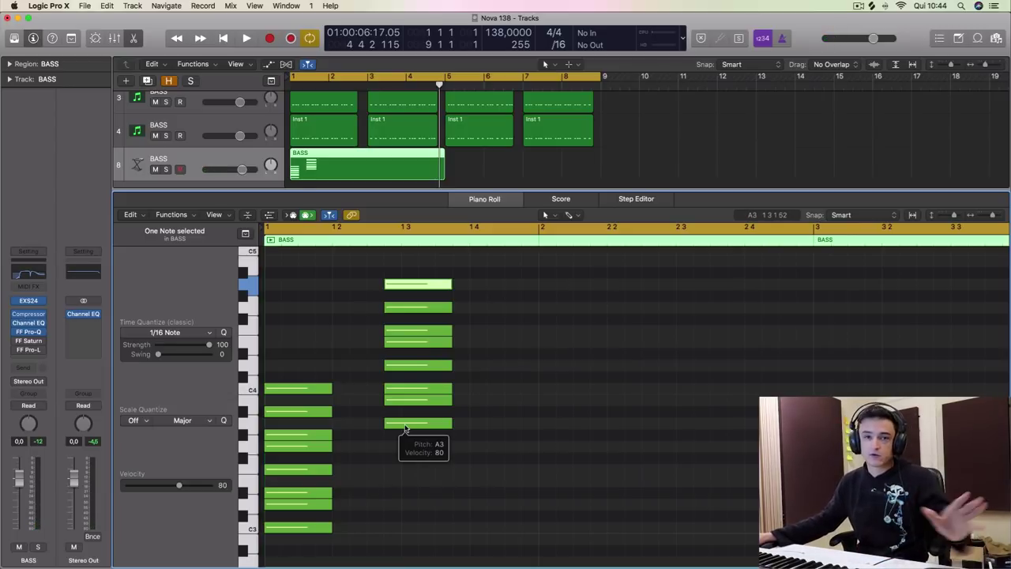
left_click(448, 435)
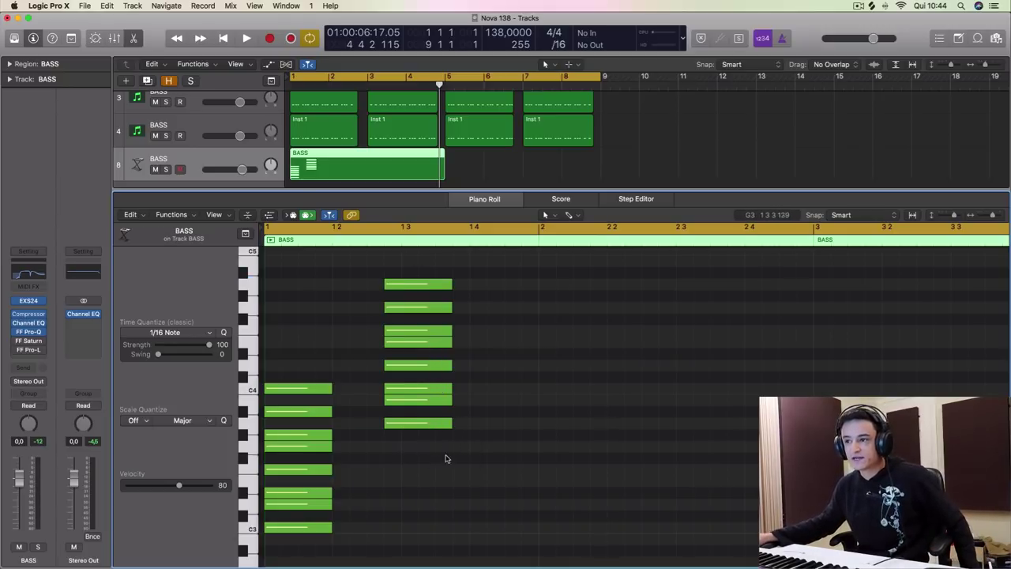
left_click_drag(447, 460, 380, 248)
left_click_drag(391, 423, 387, 523)
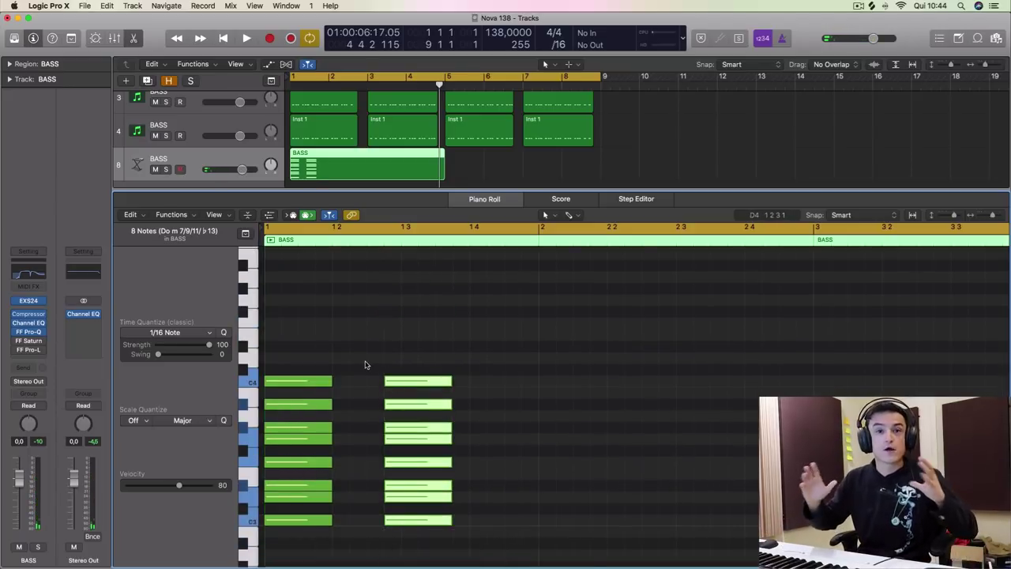
key("Delete")
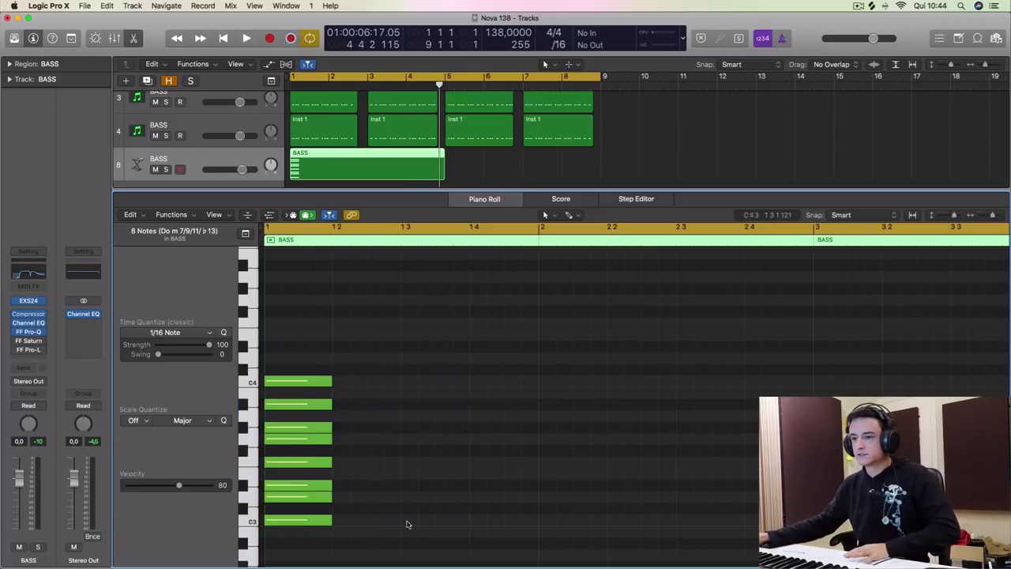
Copy the eight-note stack from bar 1 to the start of bar 3 and mute the copied notes
left_click_drag(407, 524, 277, 366)
left_click_drag(282, 517, 830, 523)
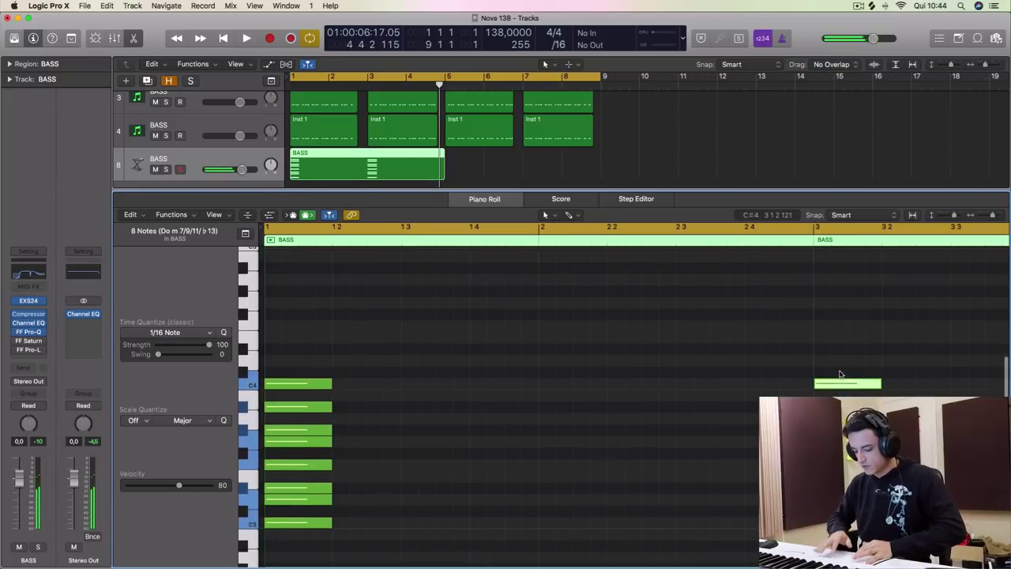
left_click(526, 390)
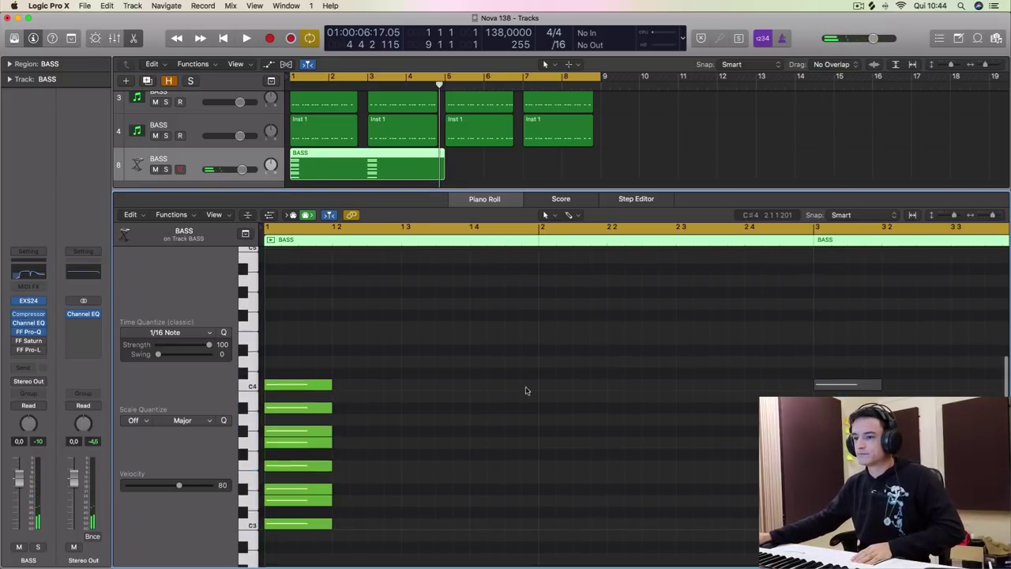
scroll(355, 512, "up", 1)
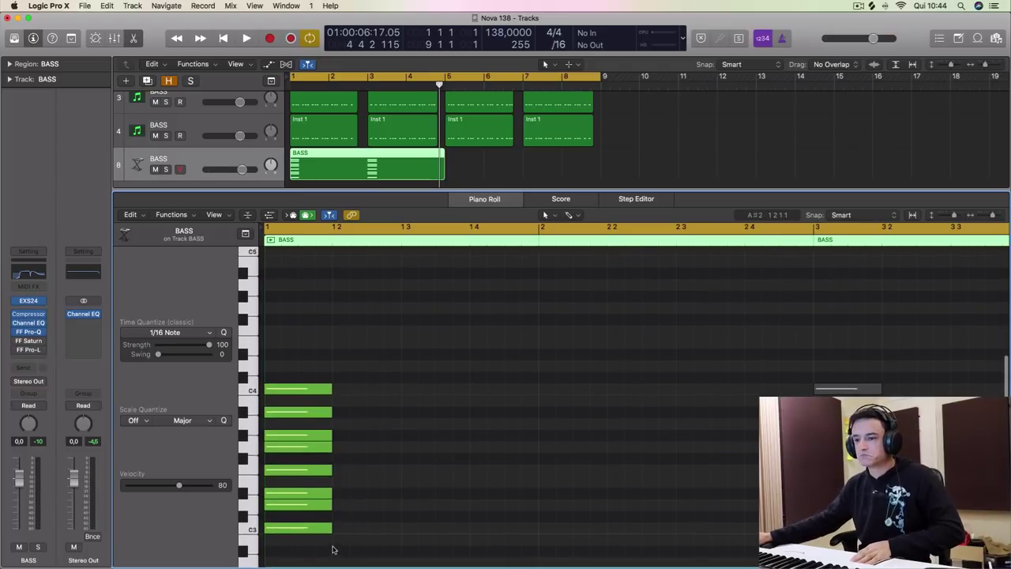
Delete the seven notes above C3 in bar 1, add D#3 and G3 over it, and play the resulting chord
left_click_drag(340, 518, 255, 282)
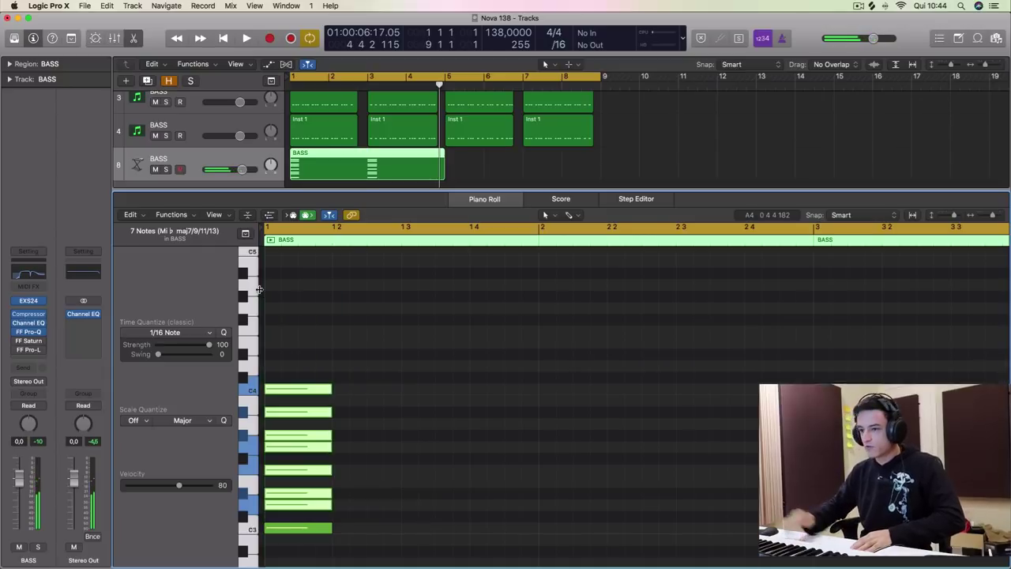
key("BackSpace")
left_click(294, 527)
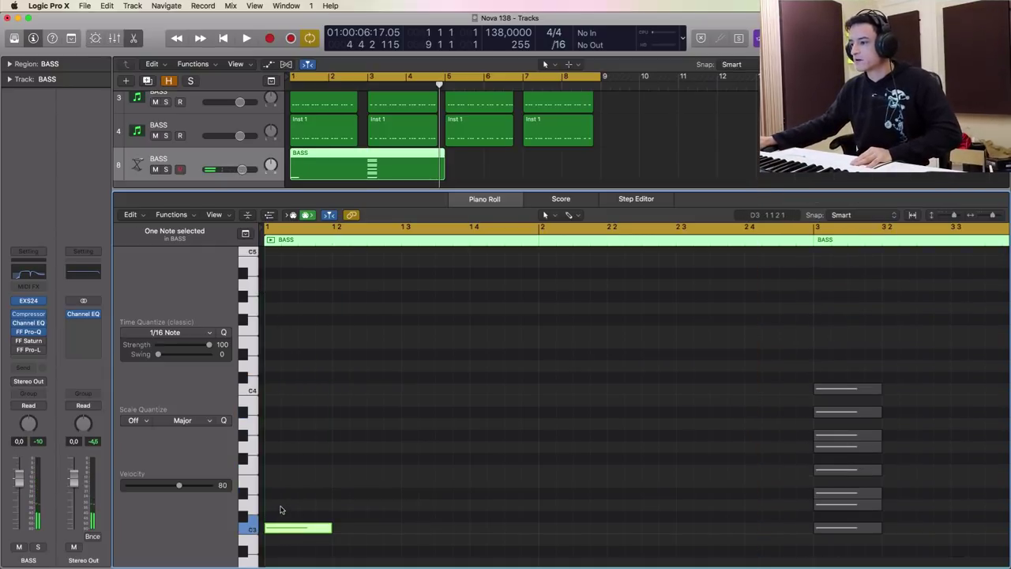
left_click(274, 494, "super")
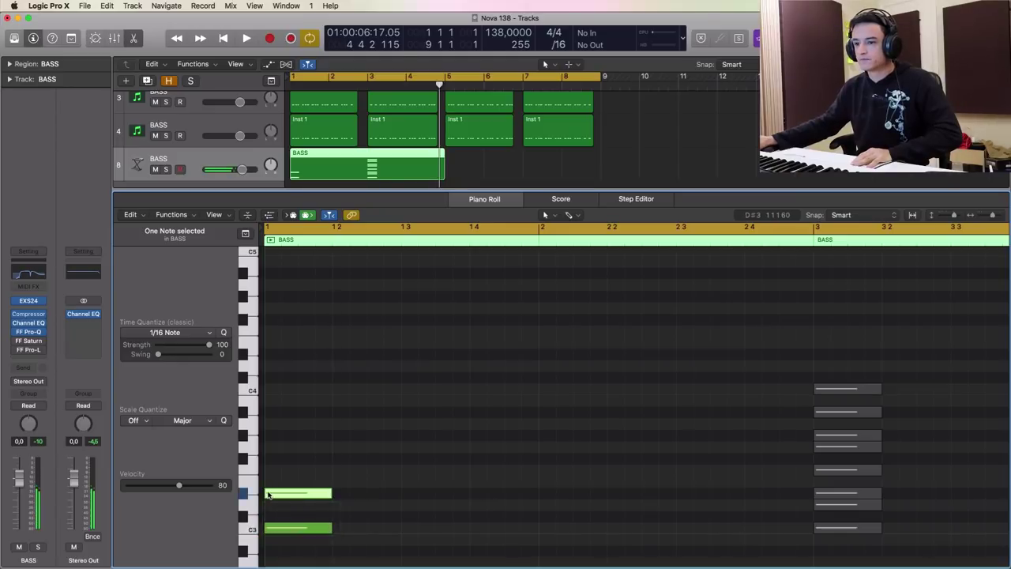
left_click(278, 447, "super")
key("space")
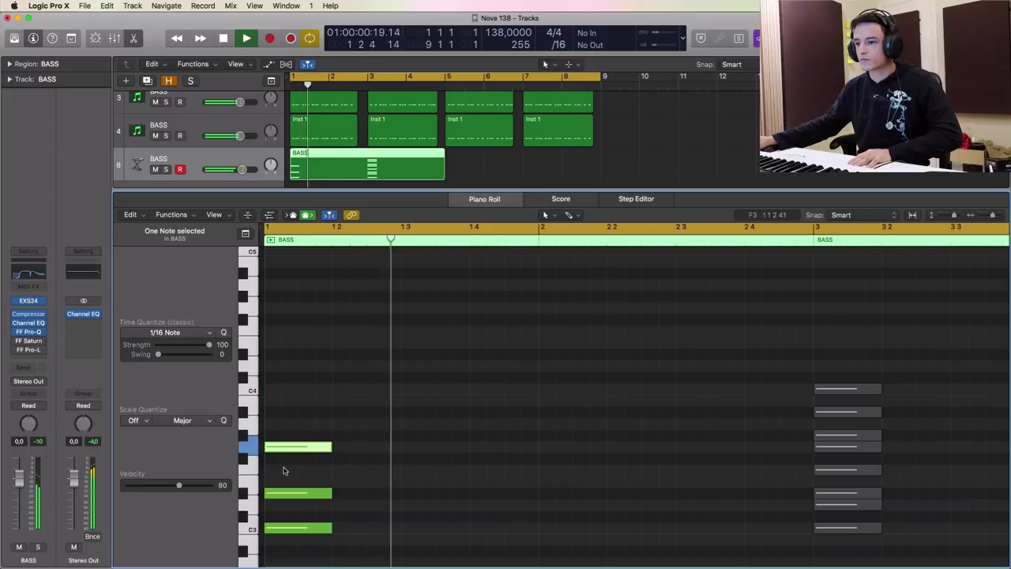
key("space")
left_click_drag(356, 542, 292, 397)
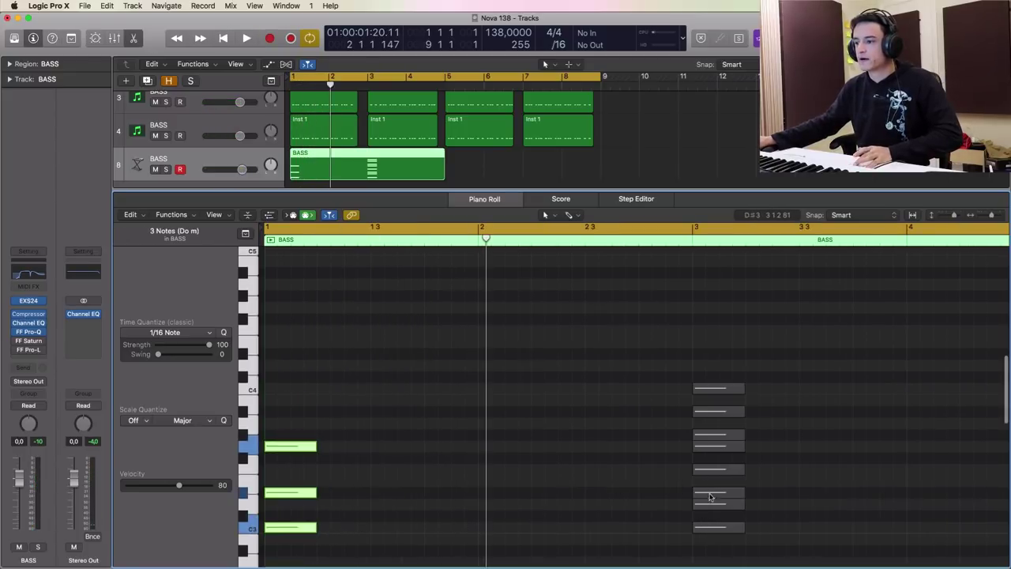
Build a one-beat chord of D#3, G3 and A#3 at the start of bar 2 and play it back
left_click(709, 495)
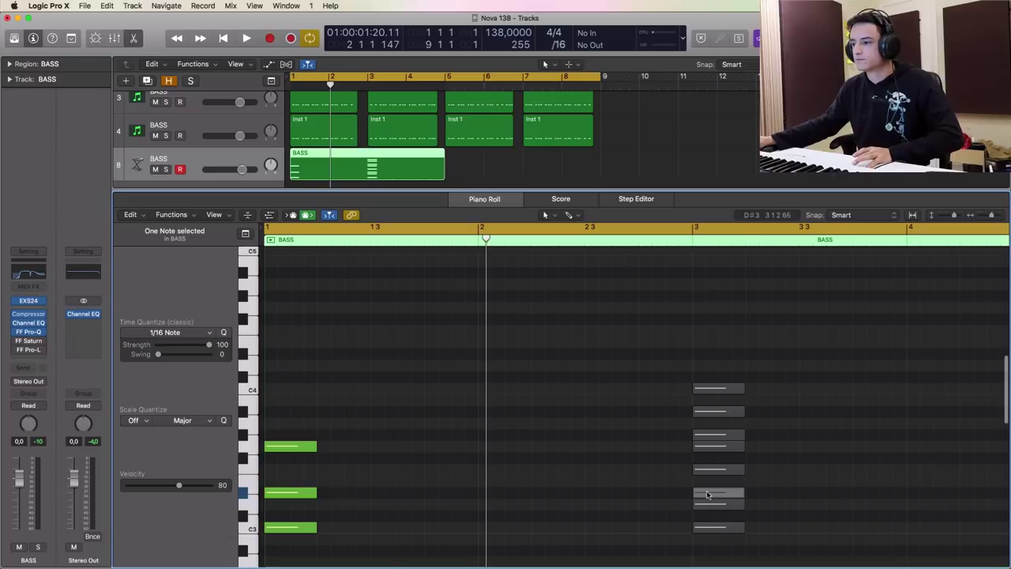
left_click(482, 495, "super")
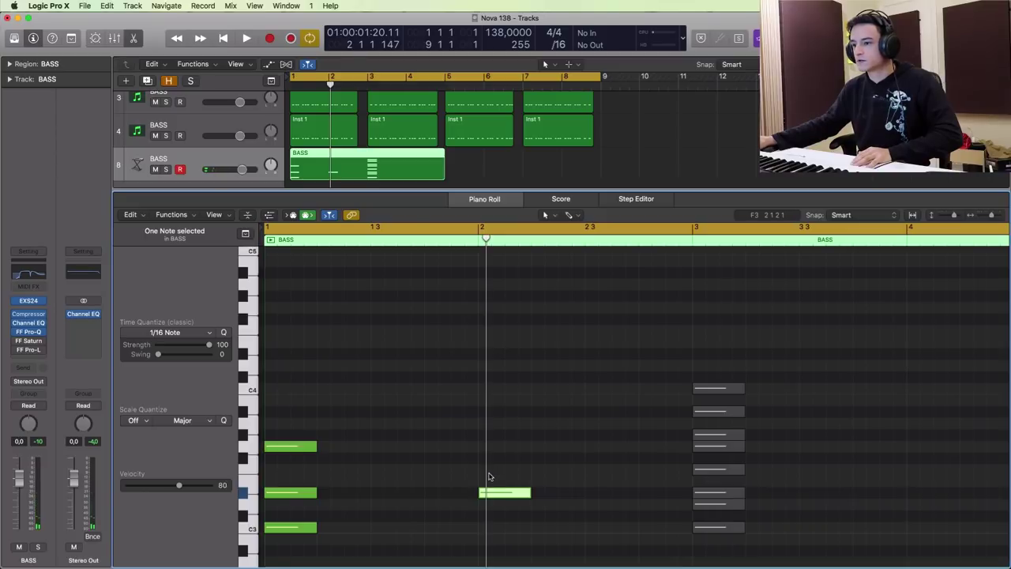
left_click(484, 448, "super")
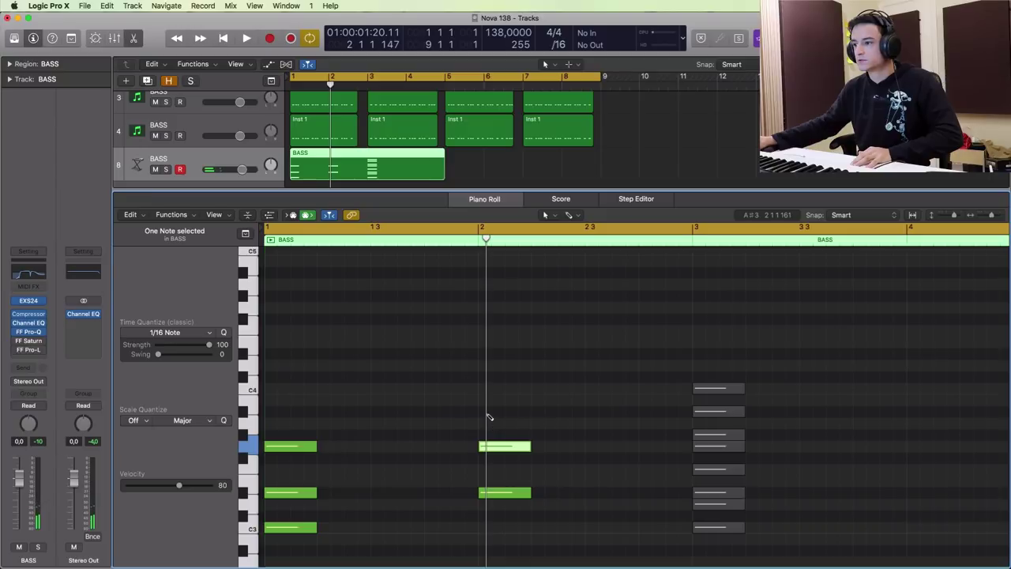
left_click(482, 412, "super")
key("space")
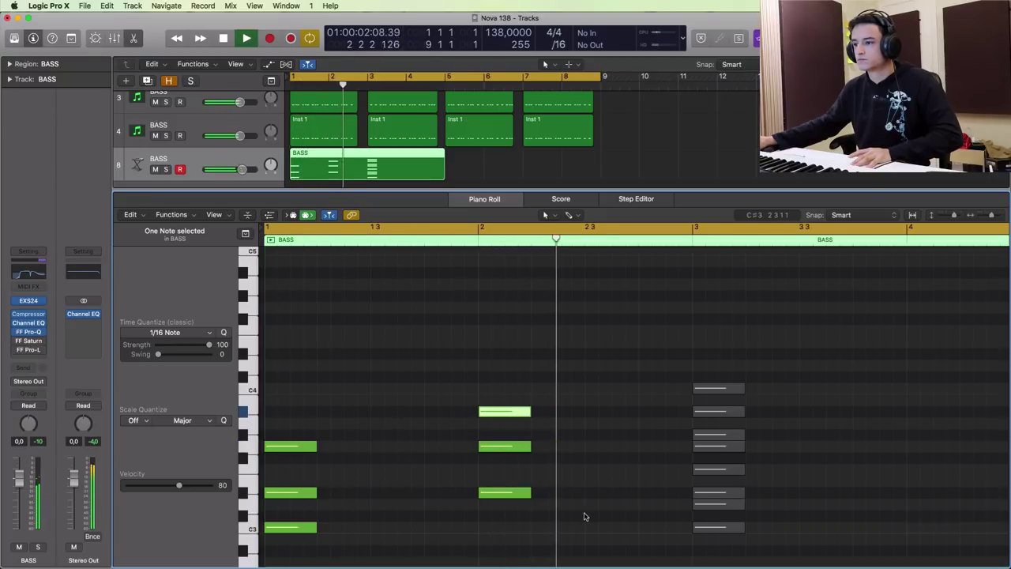
key("space")
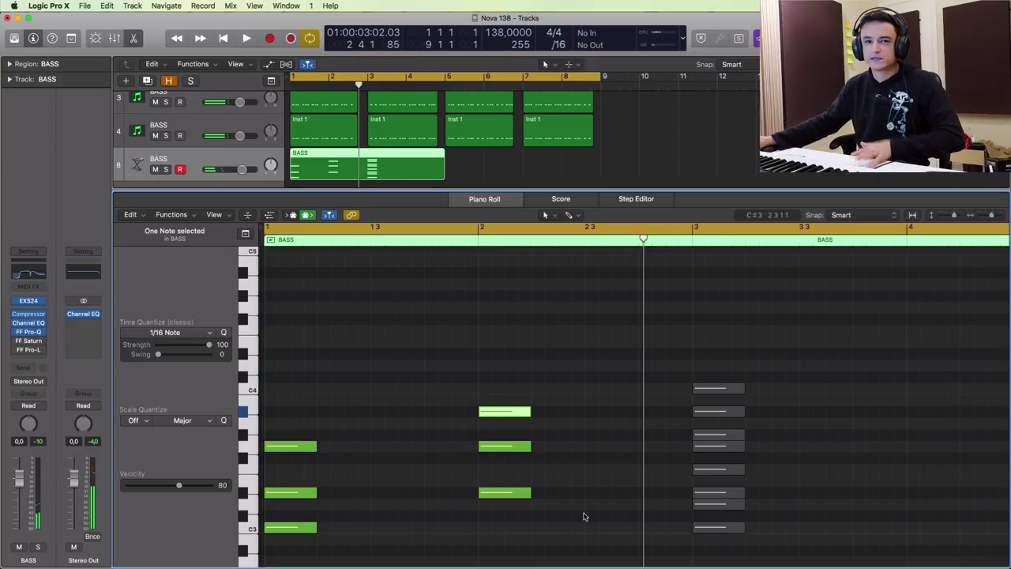
Transpose the three-note chord at bar 2 up two semitones so its lowest note is F3
left_click(568, 503)
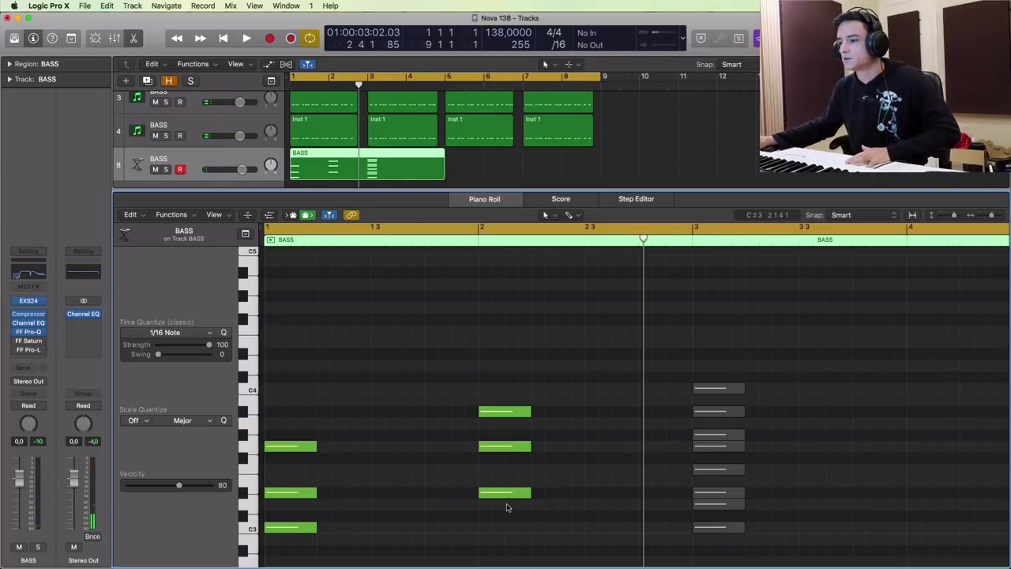
left_click_drag(508, 507, 501, 398)
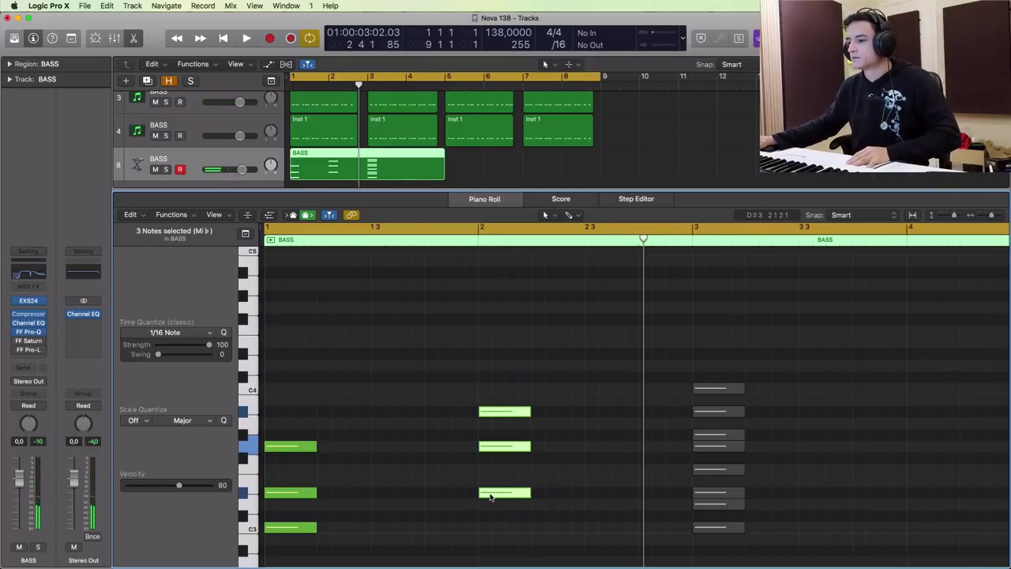
left_click_drag(491, 495, 492, 473)
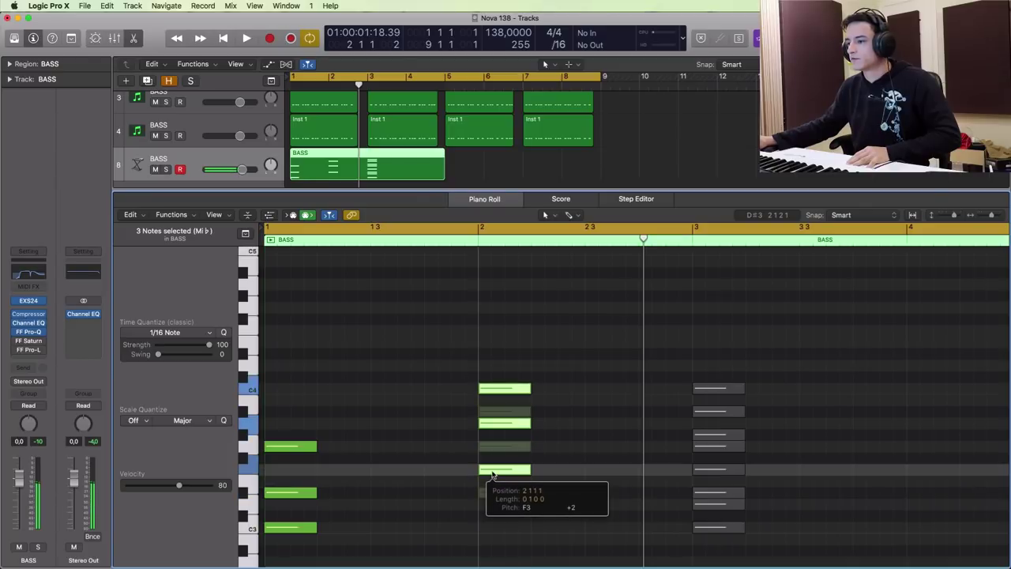
left_click(630, 465)
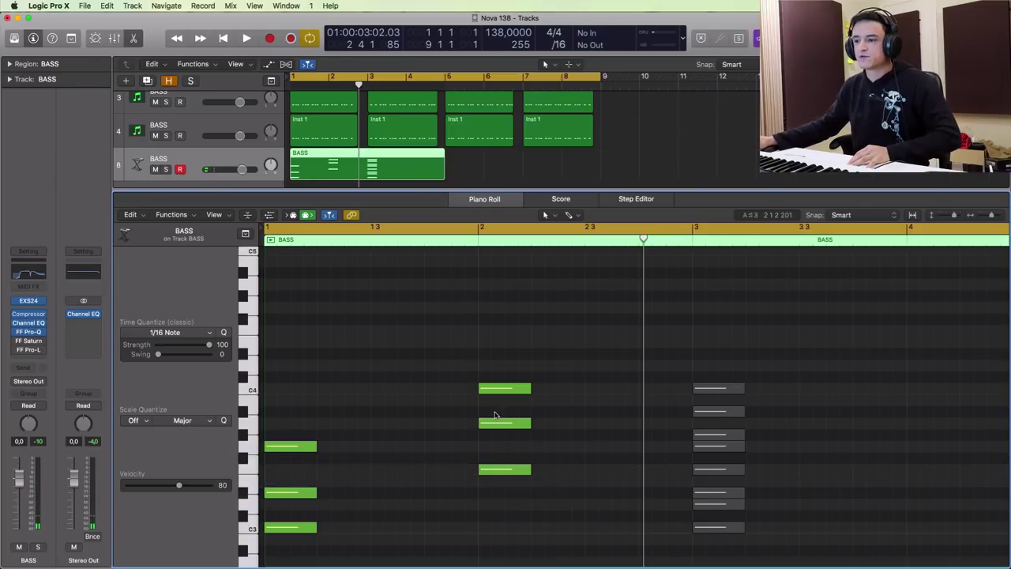
Lower the middle note of the bar 2 chord one semitone to G#3 and play the result
mouse_move(500, 425)
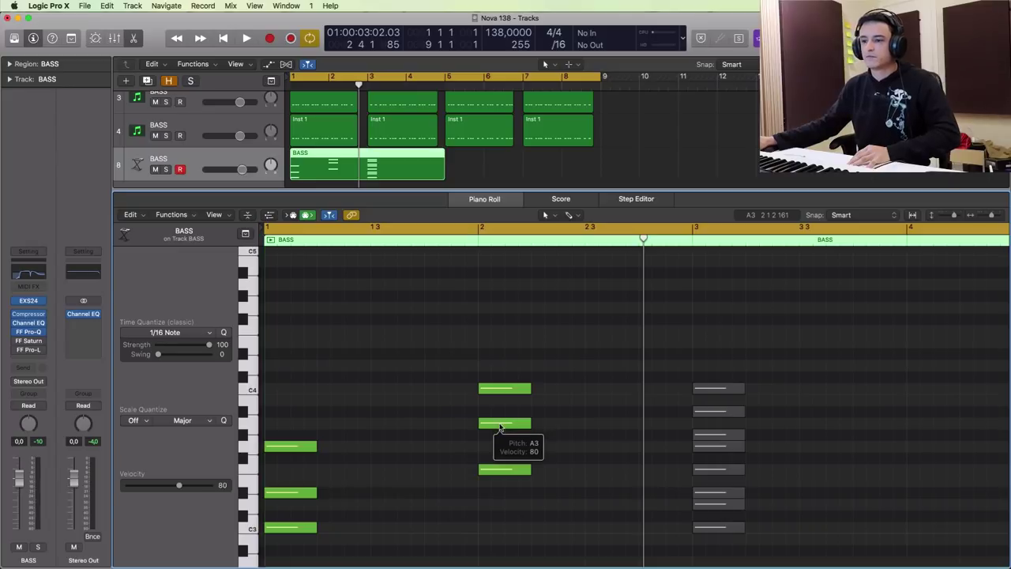
left_click(524, 422)
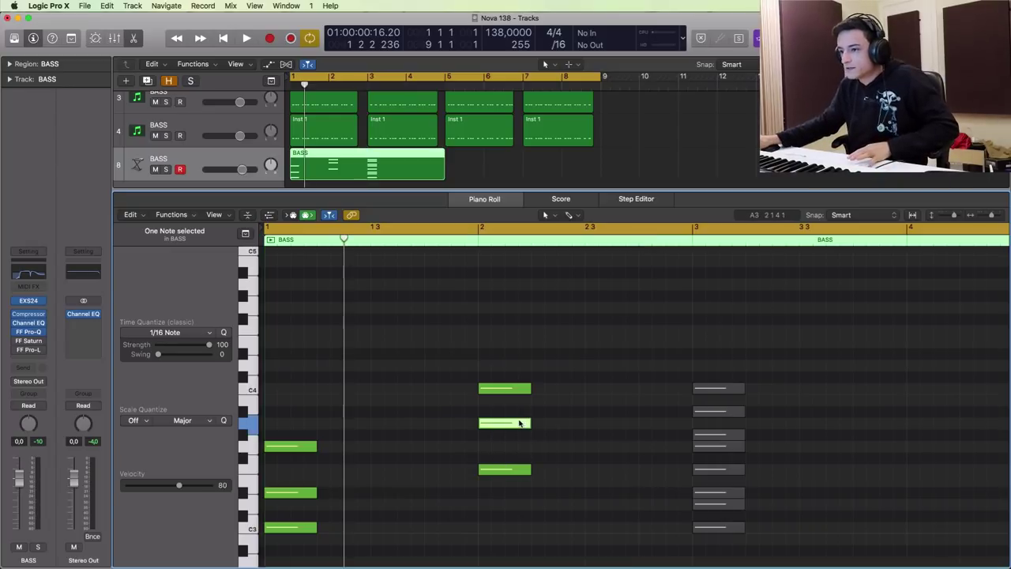
left_click_drag(520, 423, 520, 431)
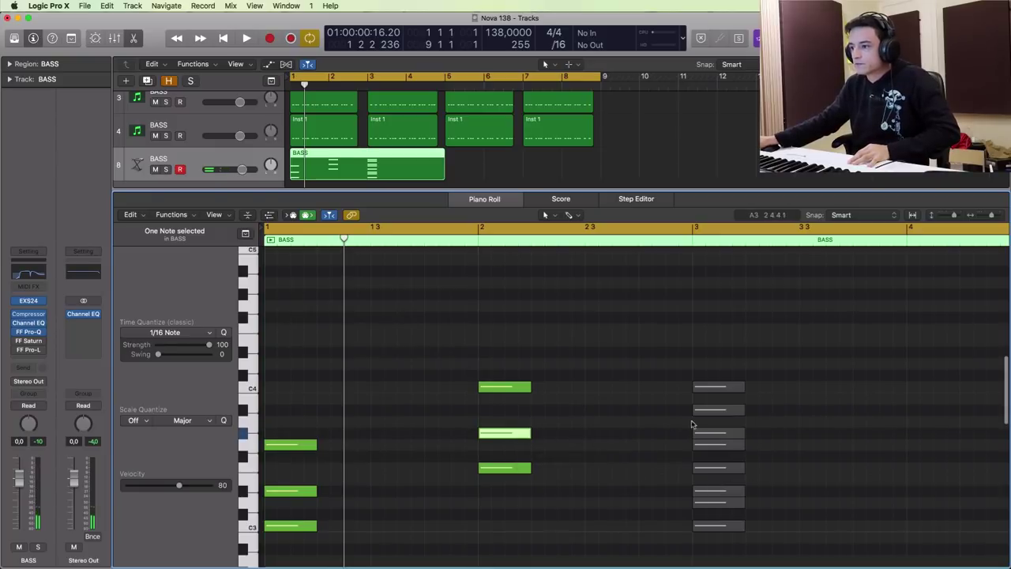
key("space")
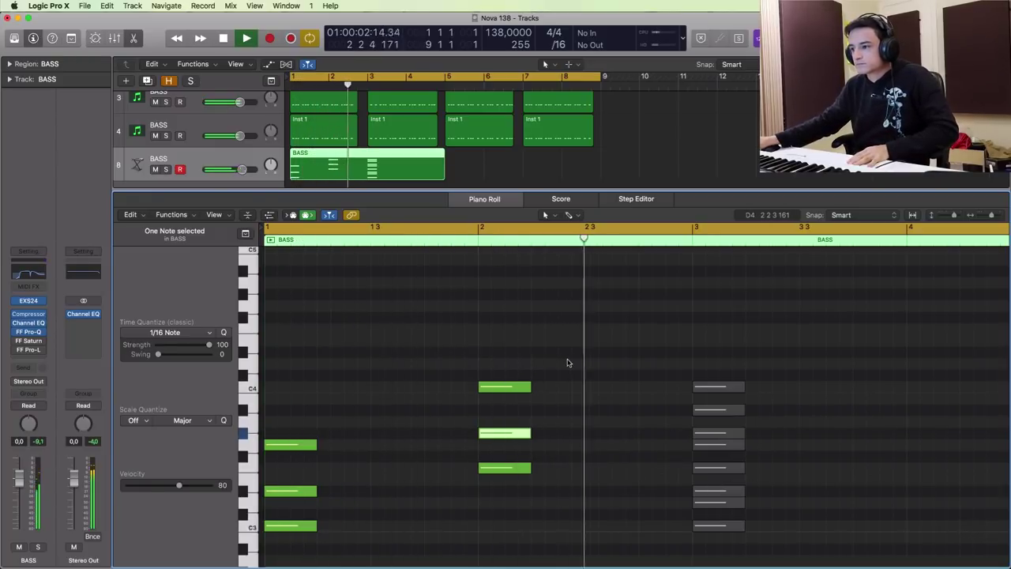
key("space")
Transpose the bar 2 chord up two semitones to G3, A#3 and D4, play it back and audition its notes
left_click_drag(502, 518, 472, 365)
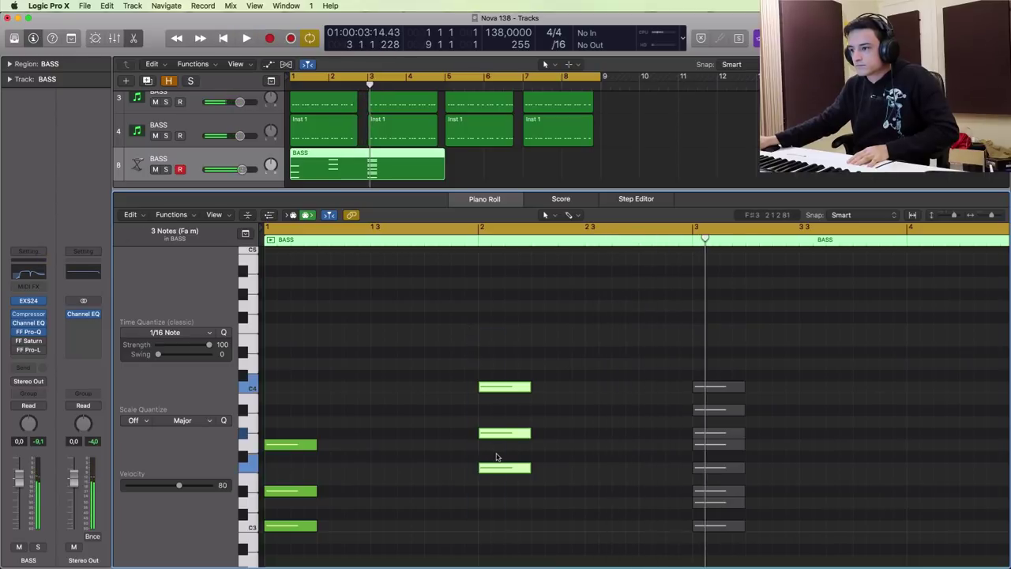
left_click_drag(499, 471, 501, 447)
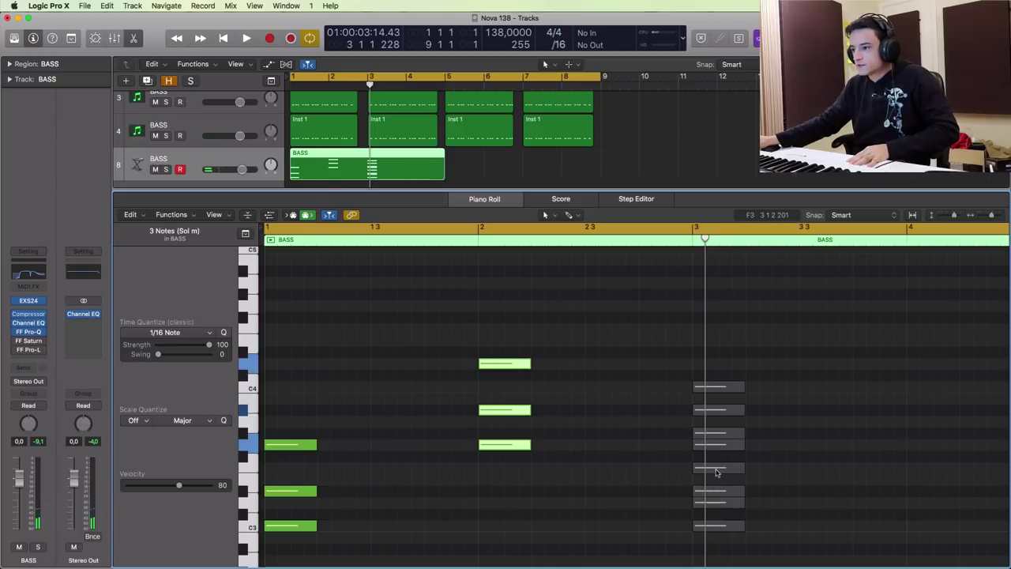
left_click(571, 420)
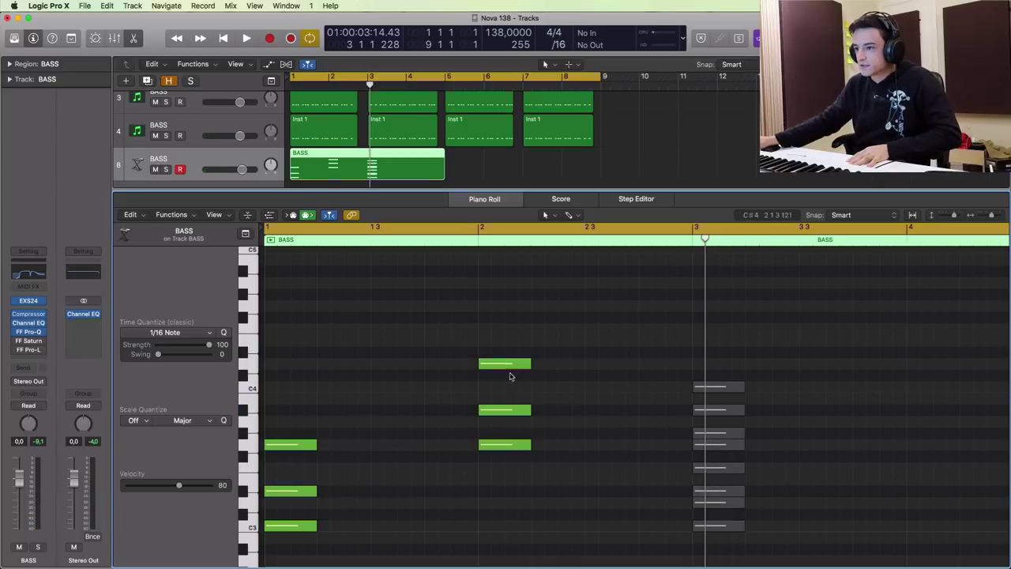
key("space")
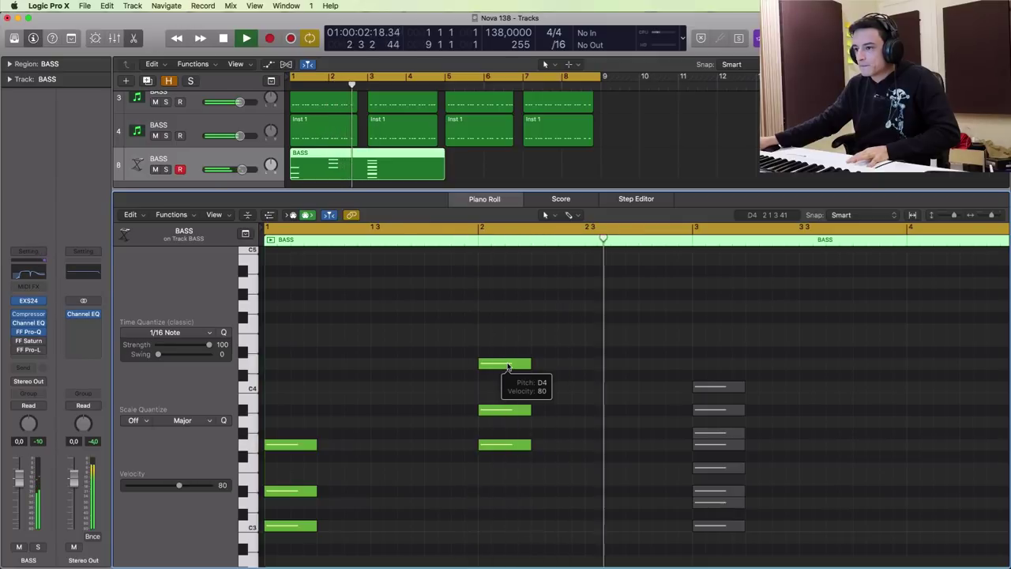
mouse_move(508, 366)
left_mouse_down()
mouse_move(506, 391)
mouse_move(507, 370)
left_mouse_up()
left_click_drag(495, 410, 496, 410)
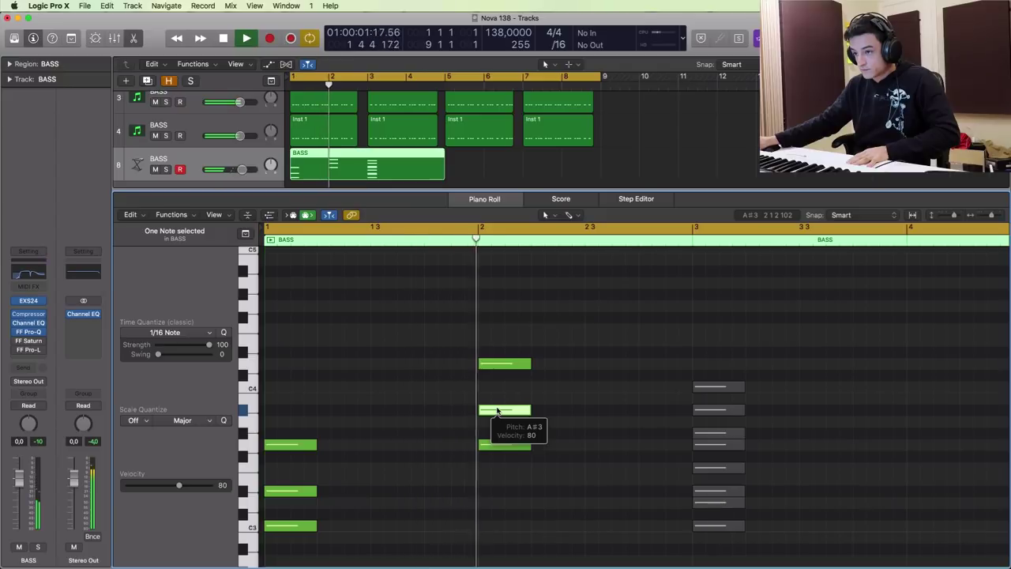
key("space")
Move the eight muted scale notes to bar 5 and extend the BASS region to match the end of the Inst 1 regions
key("super+Left")
left_click_drag(612, 545, 552, 382)
left_click_drag(563, 528, 832, 526)
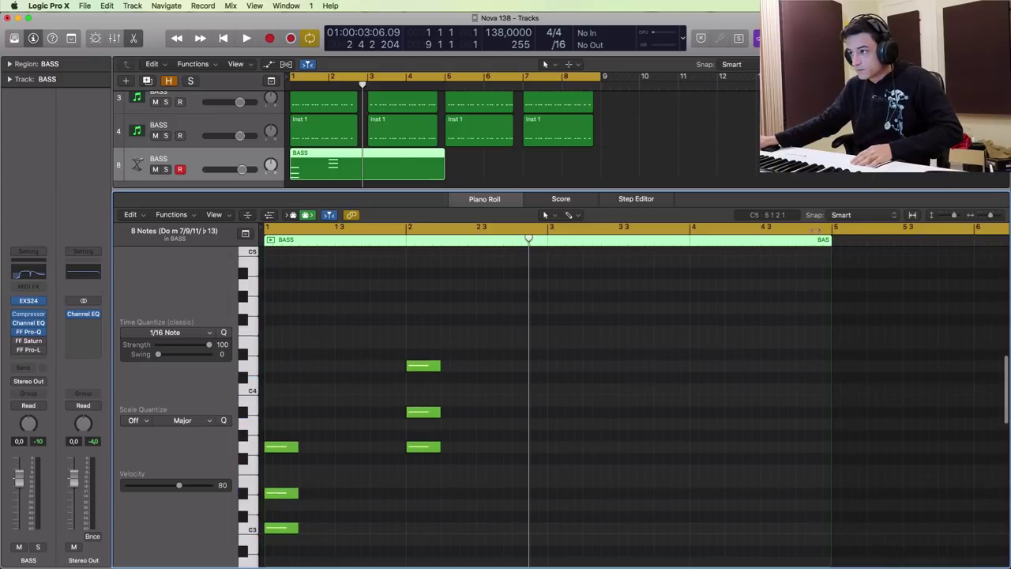
left_click_drag(444, 177, 592, 177)
Copy the bar 2 chord to the start of bar 3, two semitones lower as F3, G#3 and C4, and play the sequence
left_click_drag(485, 495, 374, 270)
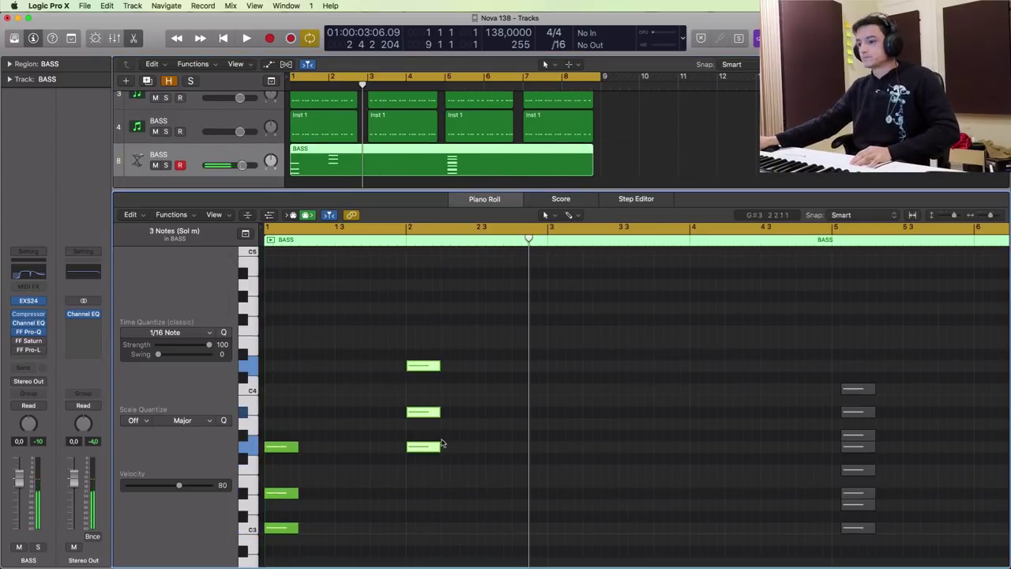
left_click_drag(424, 446, 587, 469)
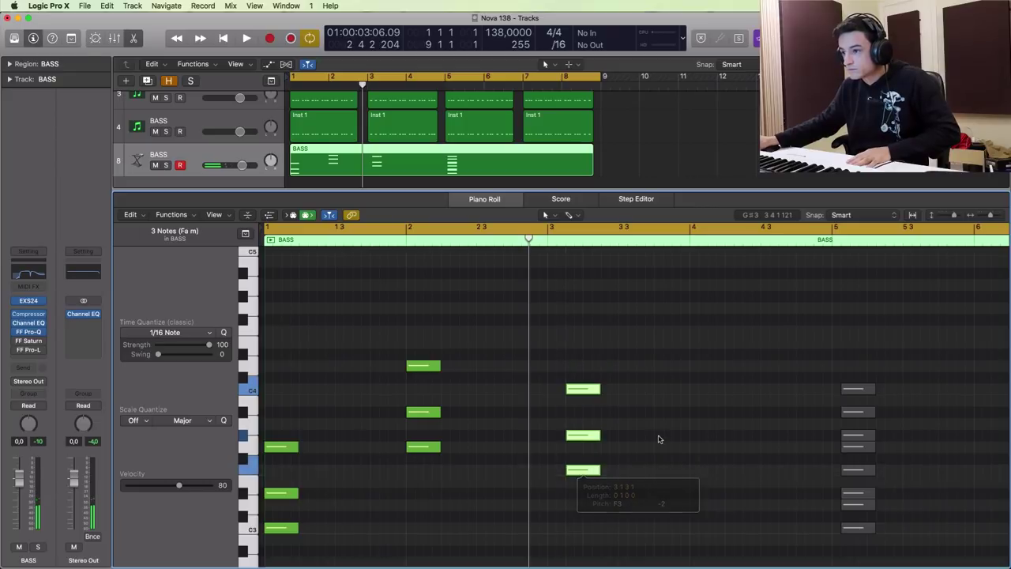
left_click(583, 436)
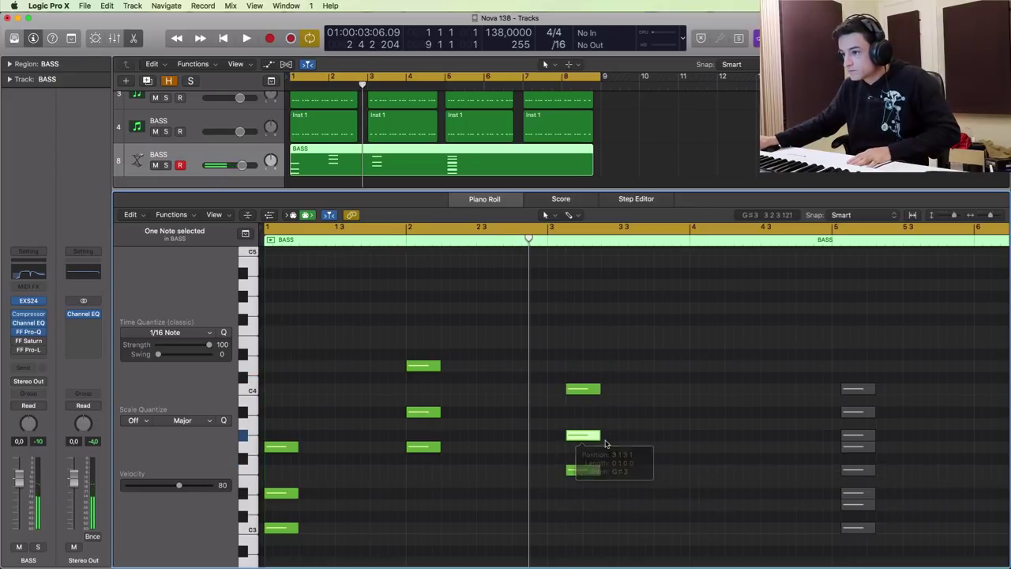
key("space")
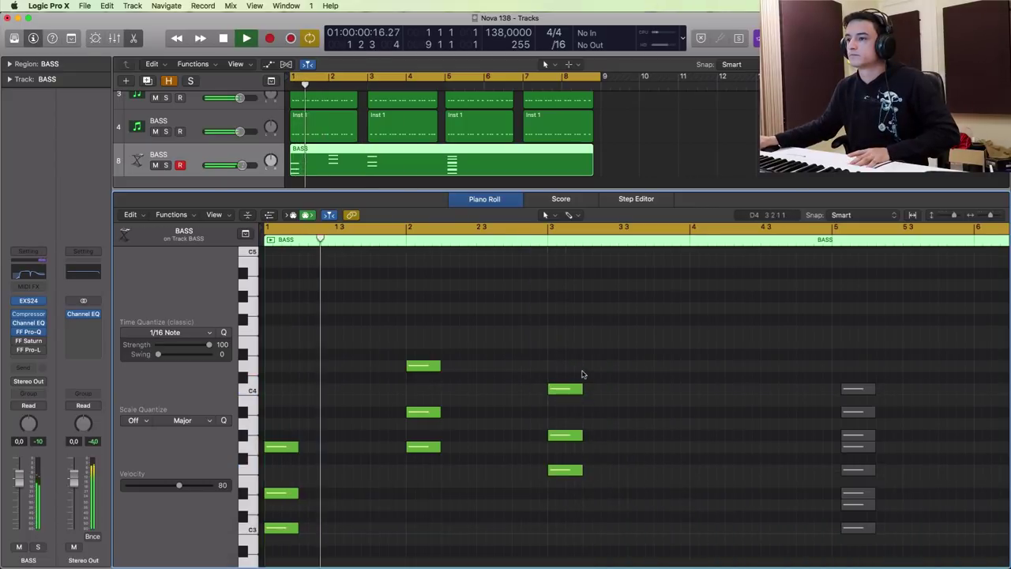
scroll(586, 374, "down", 1)
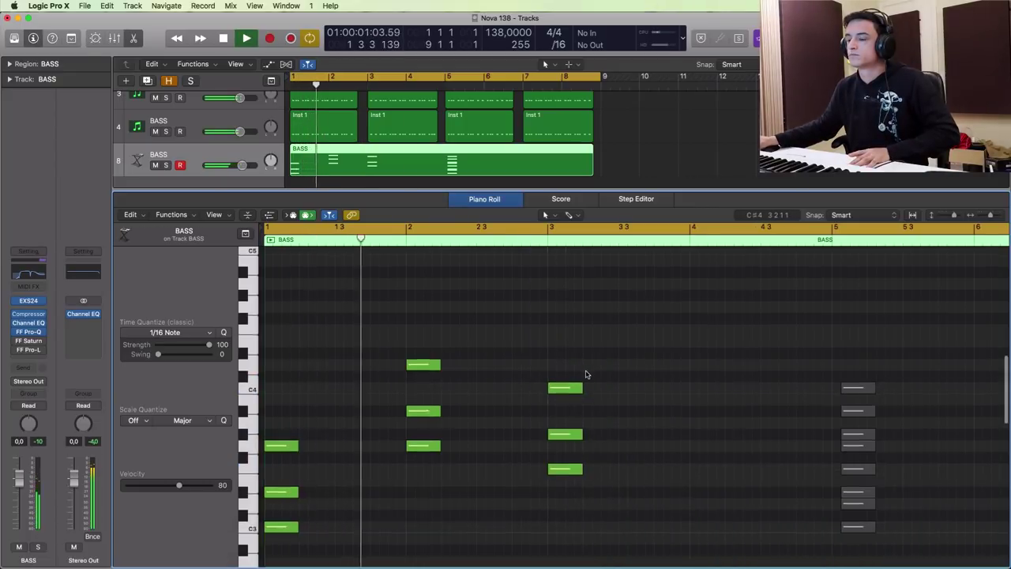
scroll(600, 374, "down", 1)
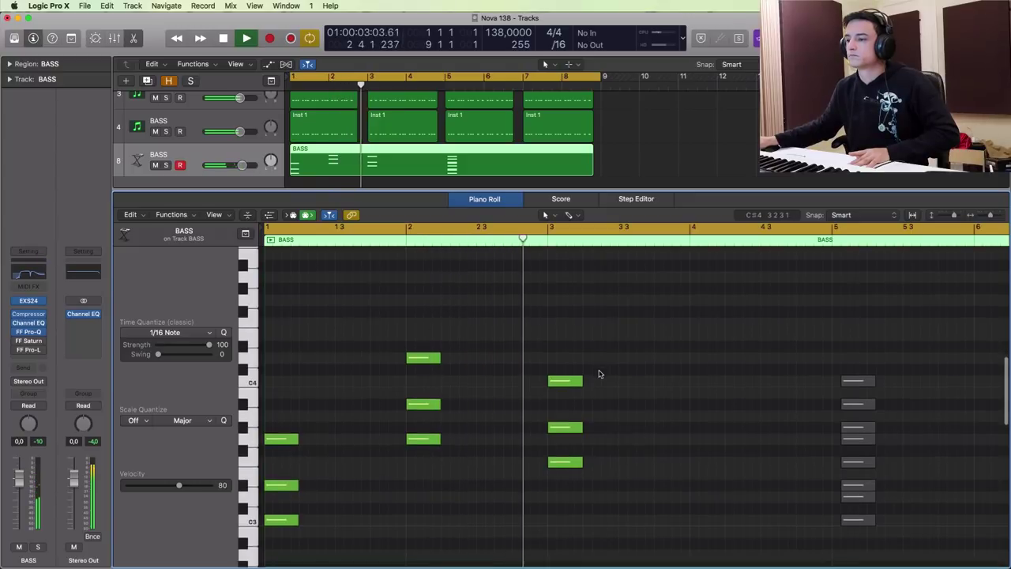
key("space")
Copy the bar 3 chord to the start of bar 4, reshape it as G#3, C4 and D#4, and play all four chords
left_click_drag(626, 465, 545, 341)
key("space")
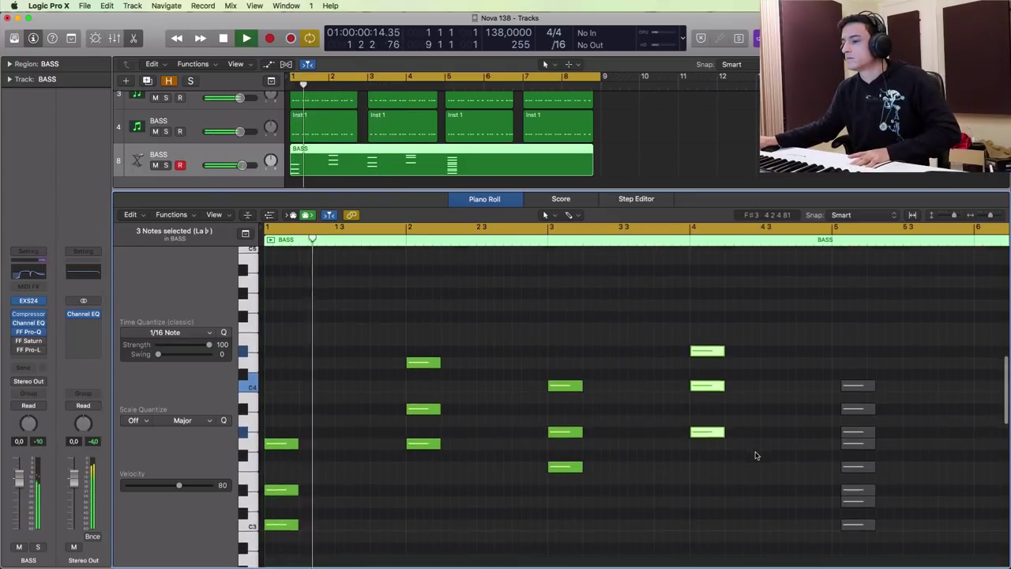
scroll(755, 454, "down", 5)
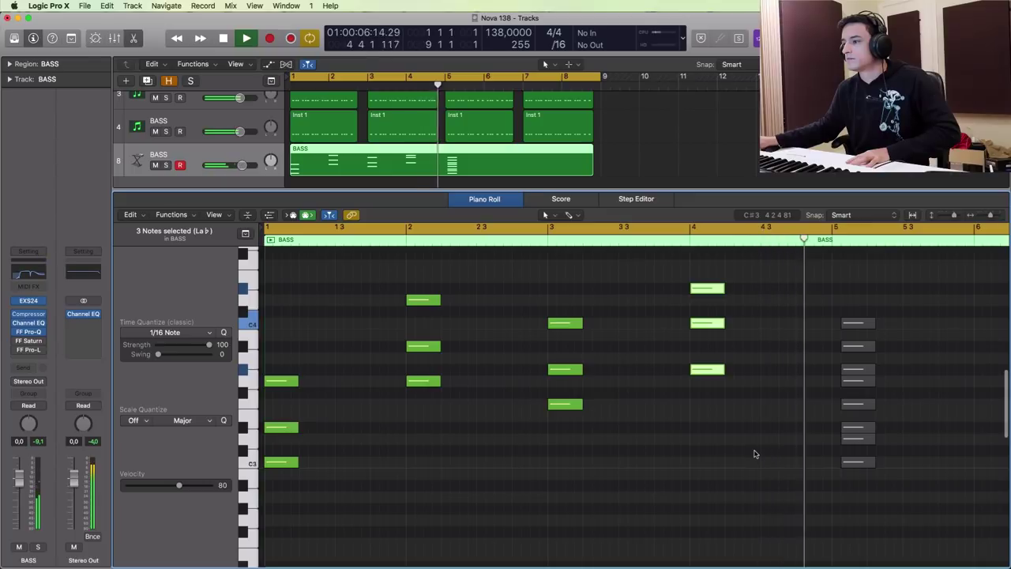
key("space")
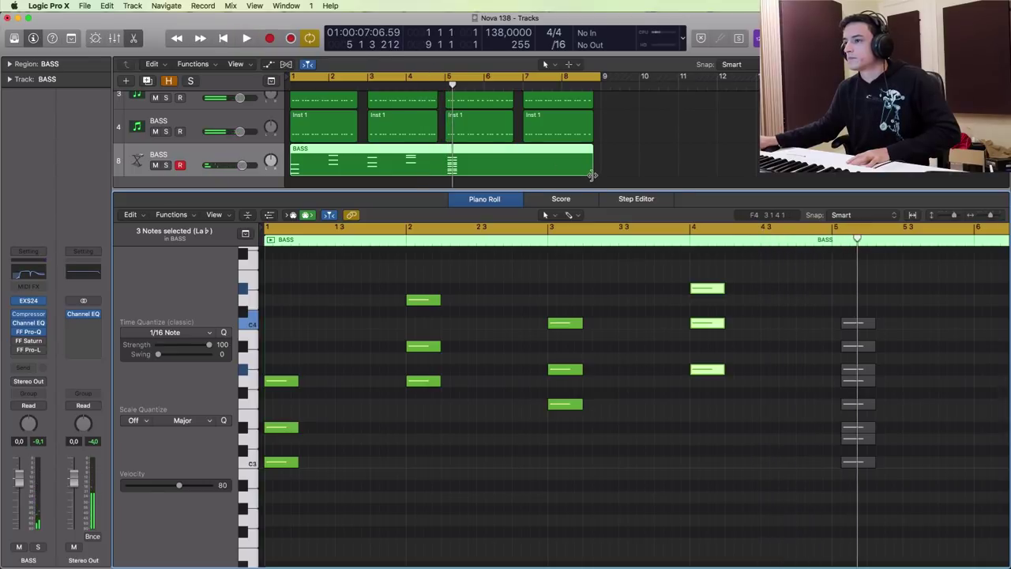
Shorten the BASS region to end just past bar 6 and select the muted F3 and G3 scale notes in turn
left_click_drag(592, 174, 492, 174)
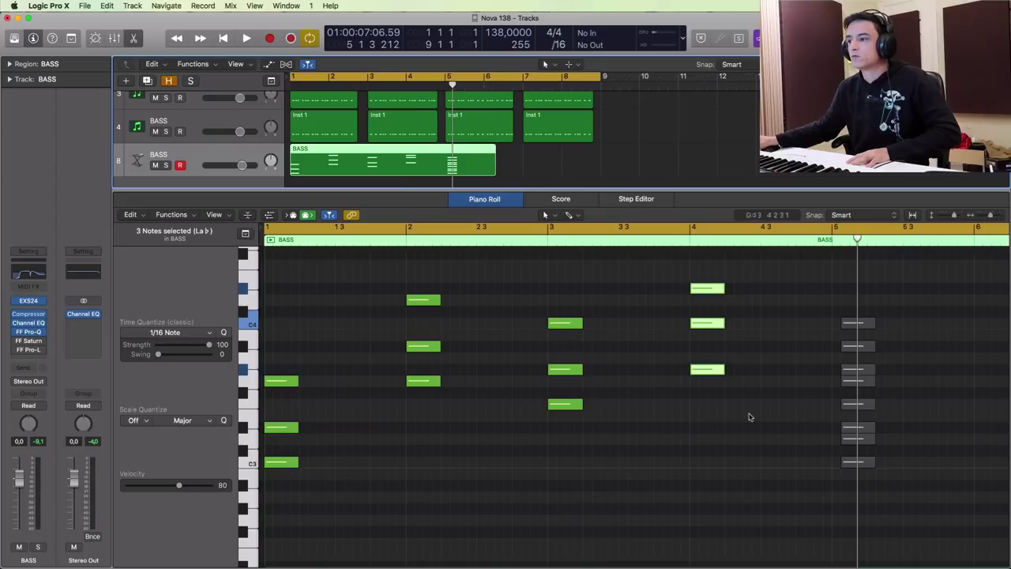
left_click(758, 317)
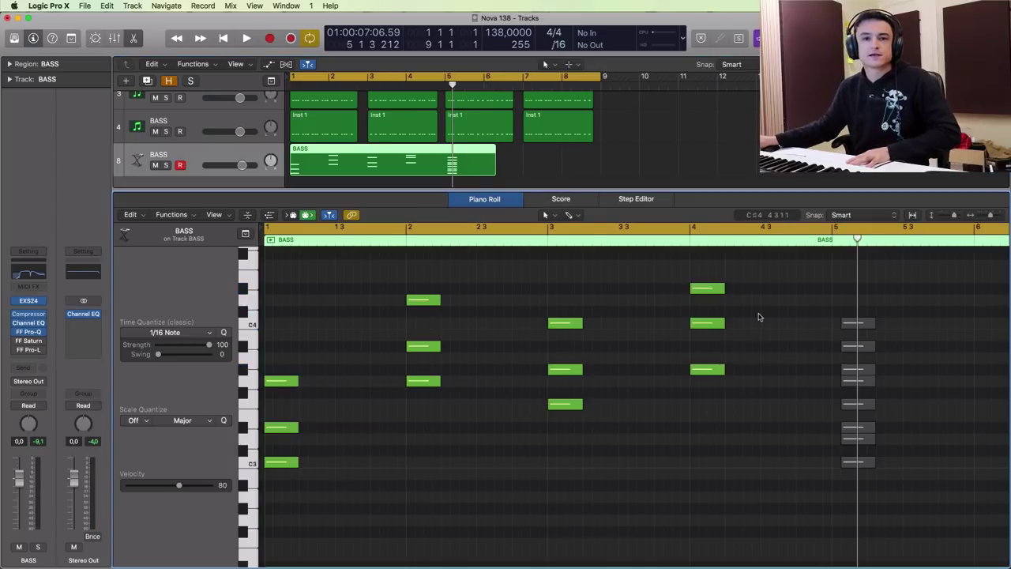
left_click(856, 405)
left_click(852, 383)
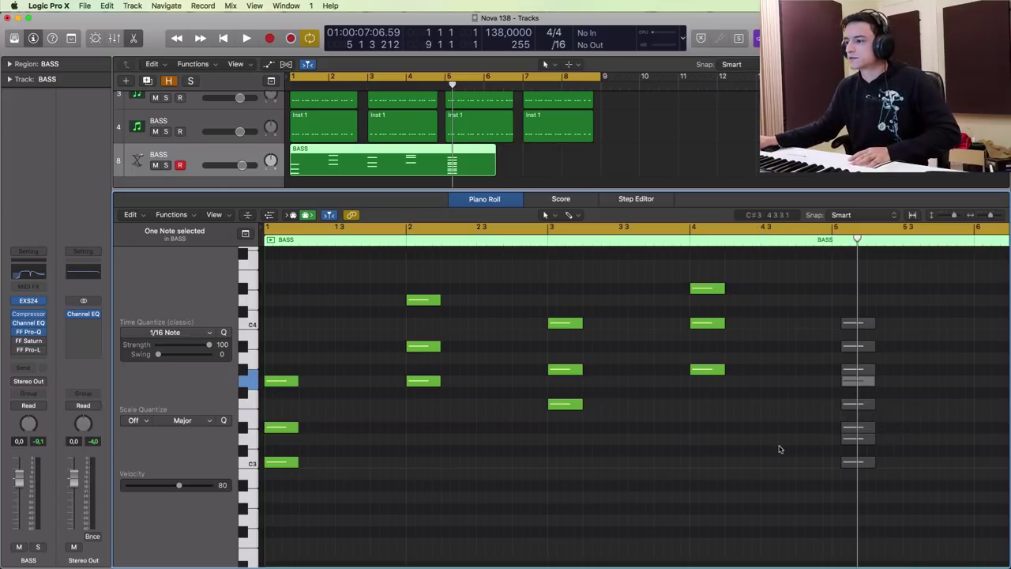
Change the bar 4 chord to G3, A#3 and D4, and loop playback over bars 1 to 4 only
left_click_drag(728, 418, 688, 274)
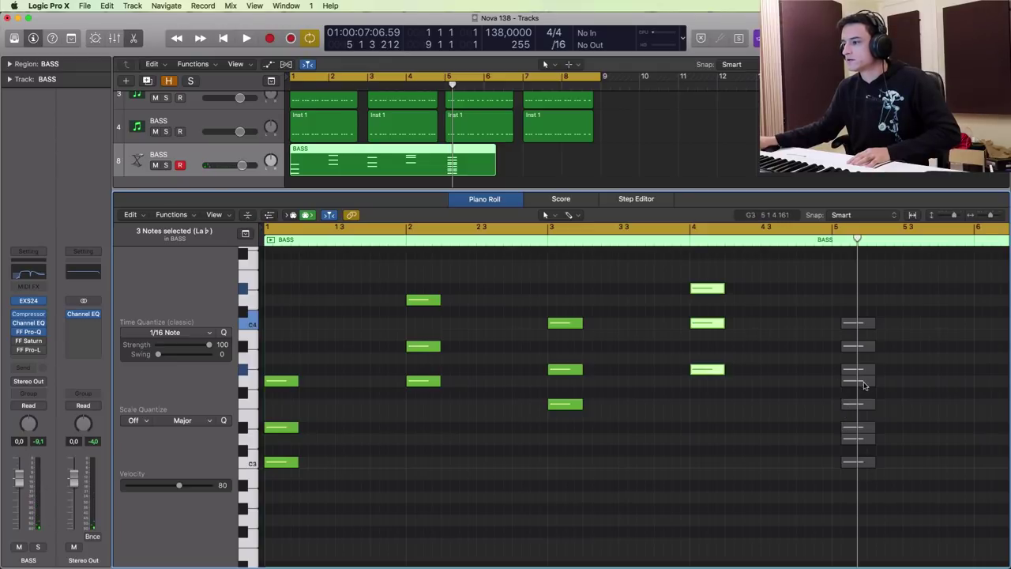
left_click_drag(707, 374, 706, 382)
left_click(708, 345)
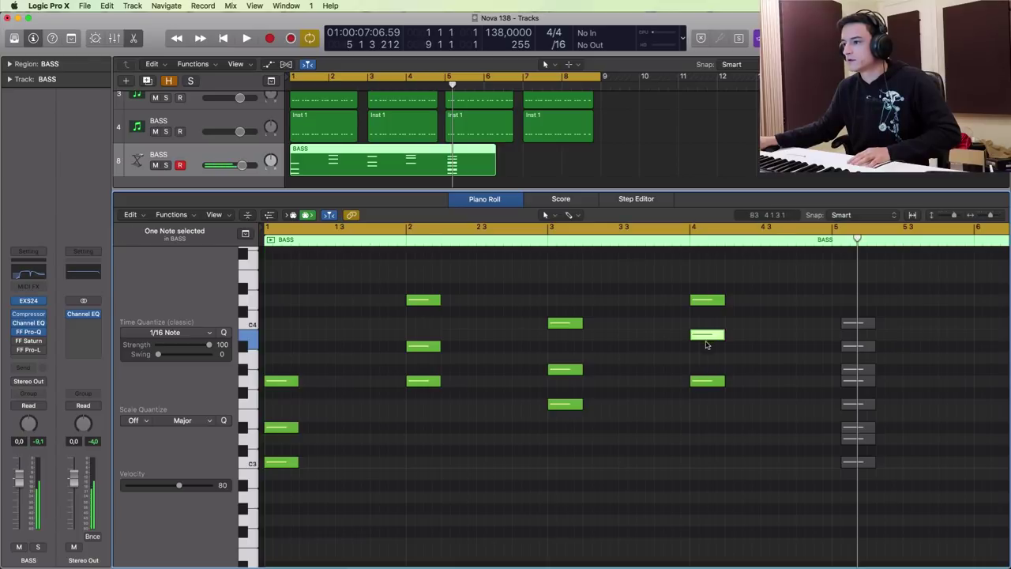
left_click_drag(706, 344, 706, 355)
key("space")
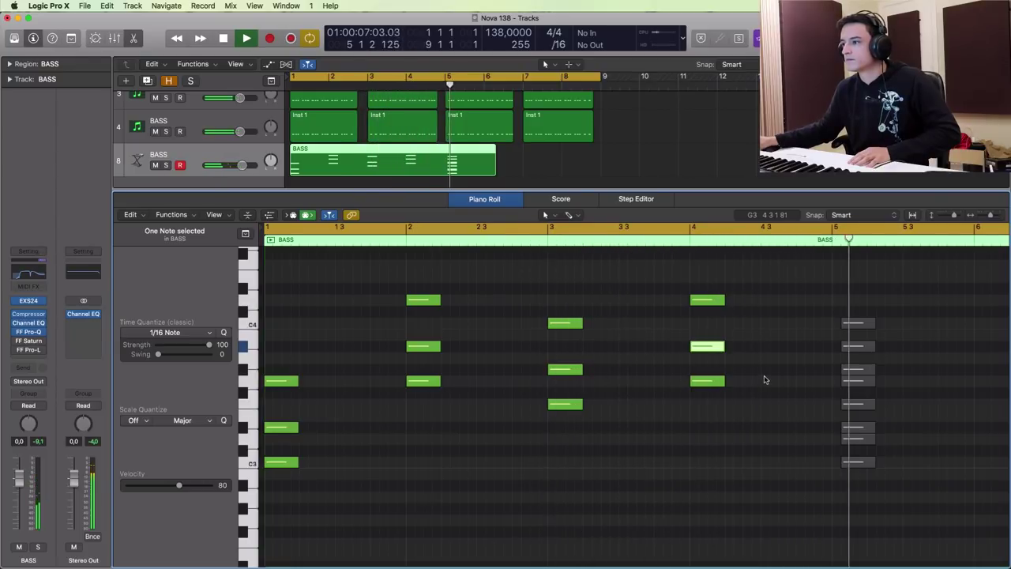
left_click(670, 413)
key("space")
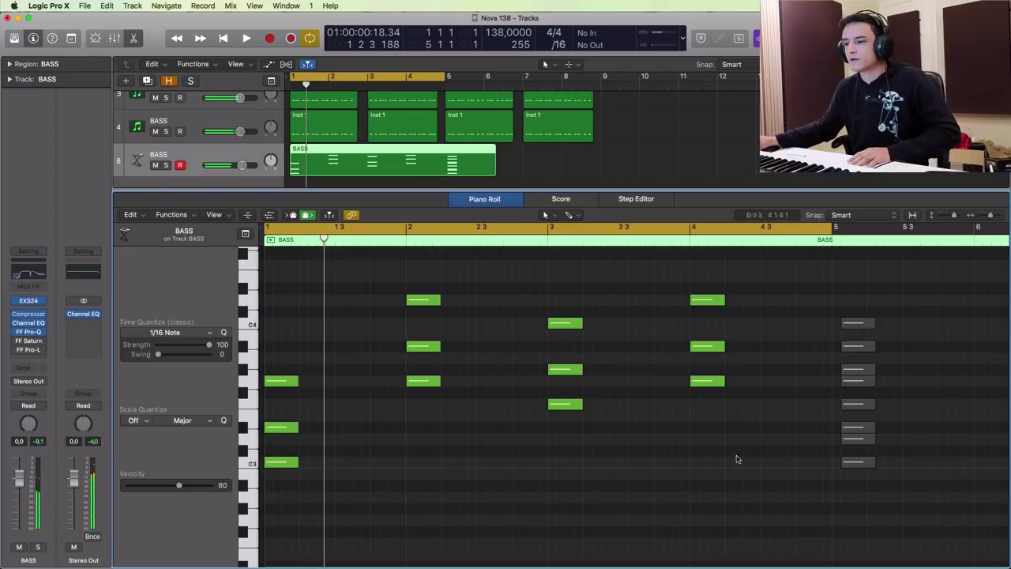
Lengthen all twelve chord notes to one full bar each and play the looped progression
left_click_drag(738, 534, 264, 251)
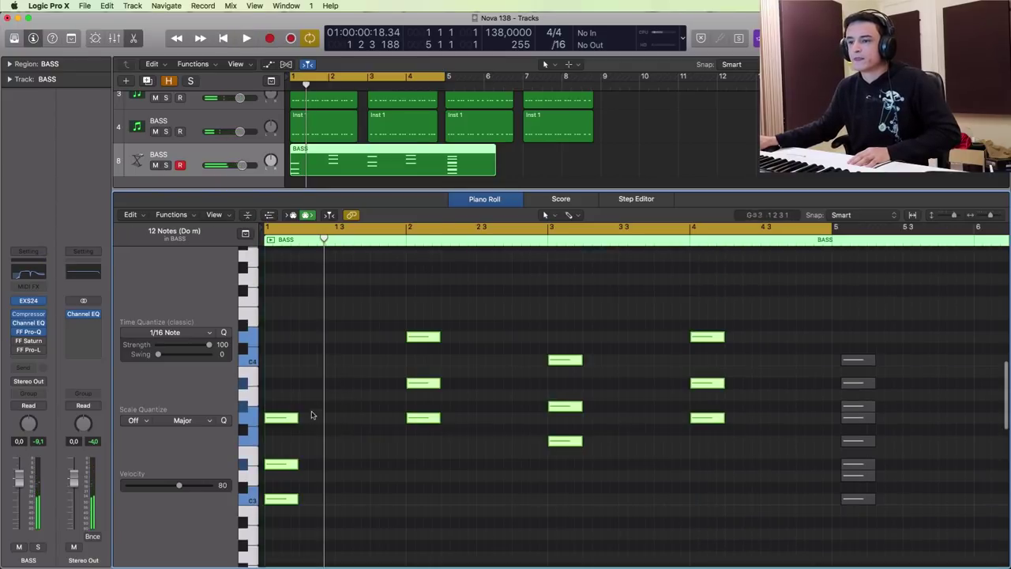
left_click_drag(294, 418, 429, 443)
key("space")
scroll(429, 443, "down", 3)
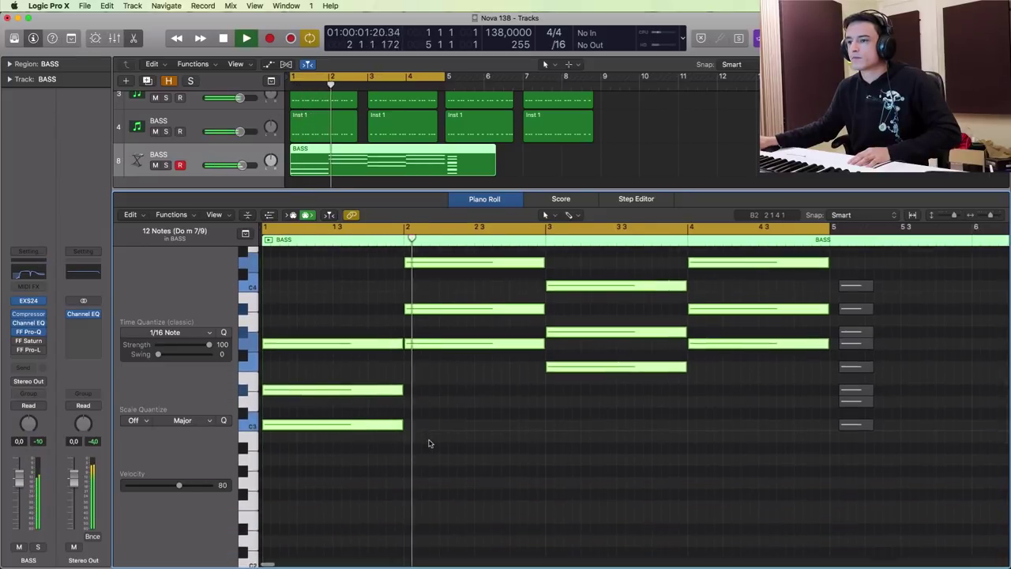
scroll(429, 443, "up", 3)
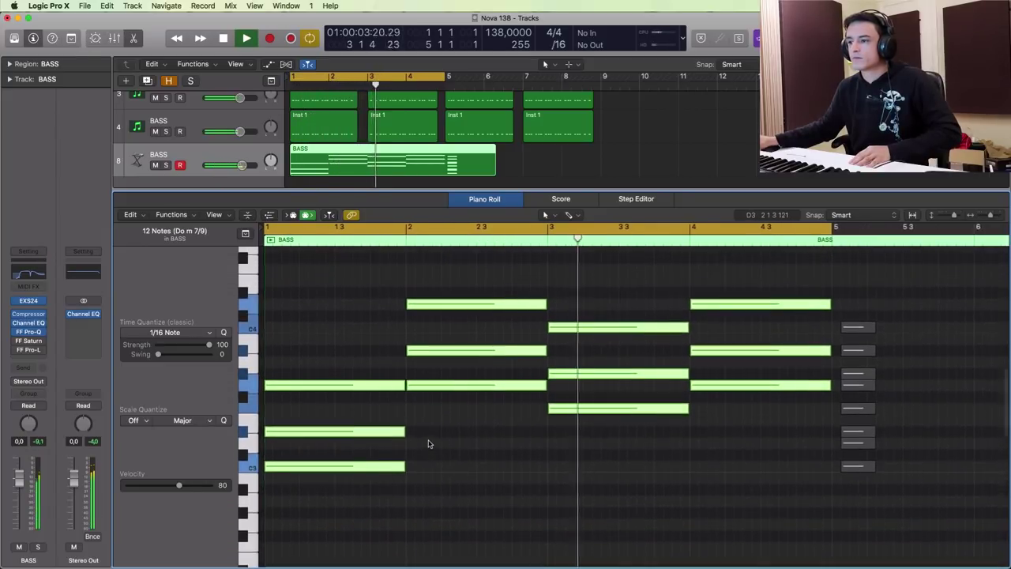
left_click(647, 353)
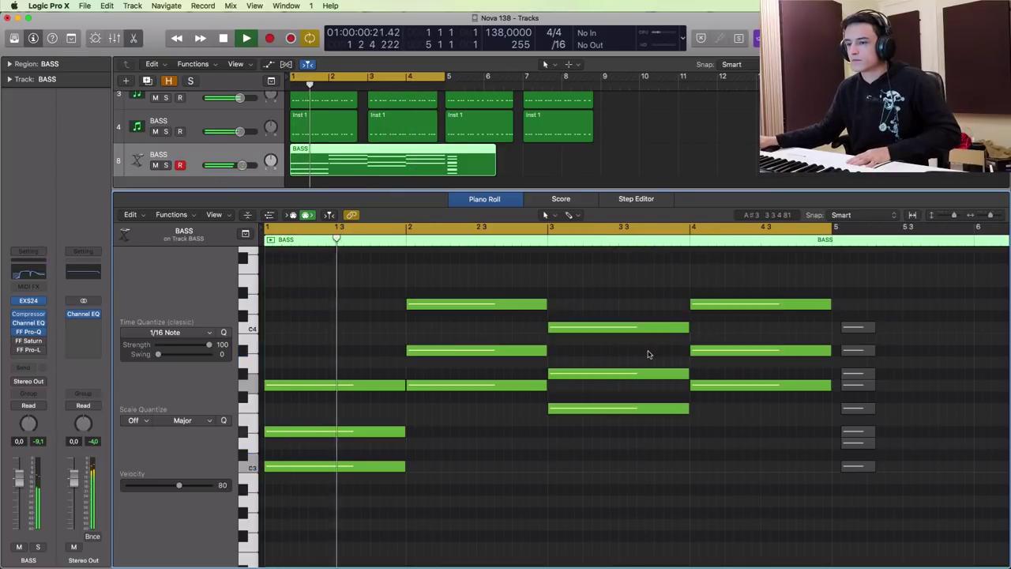
key("space")
Transpose the top D4 notes of the bar 2 and bar 4 chords down one octave to D3 and play the progression
left_click_drag(398, 274, 700, 316)
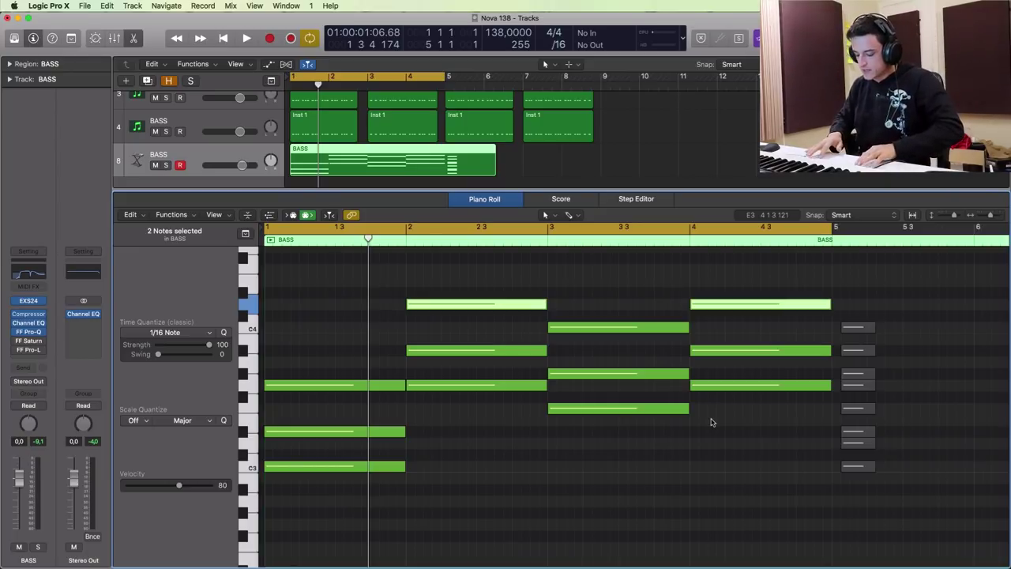
key("alt+shift+Down")
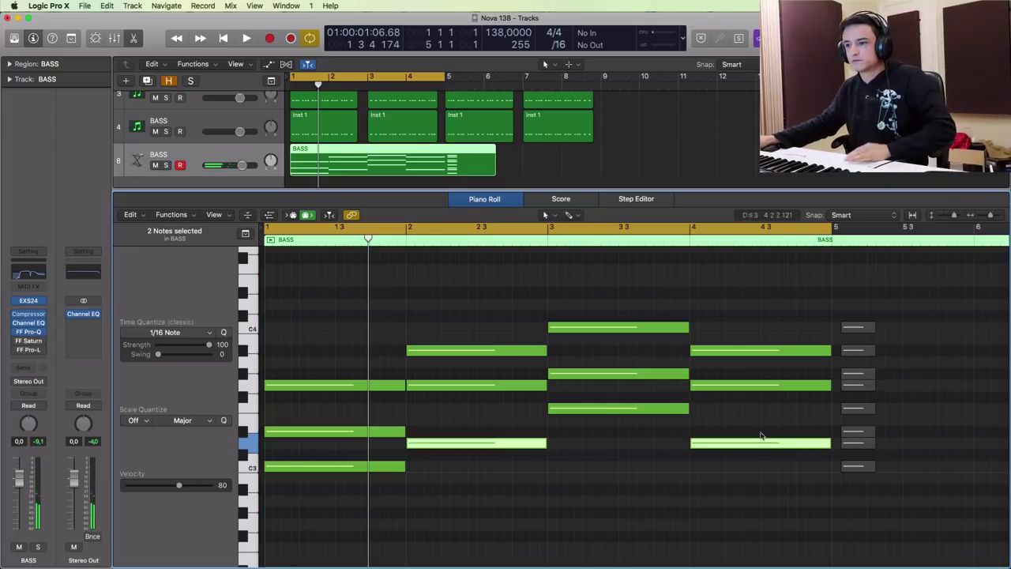
key("space")
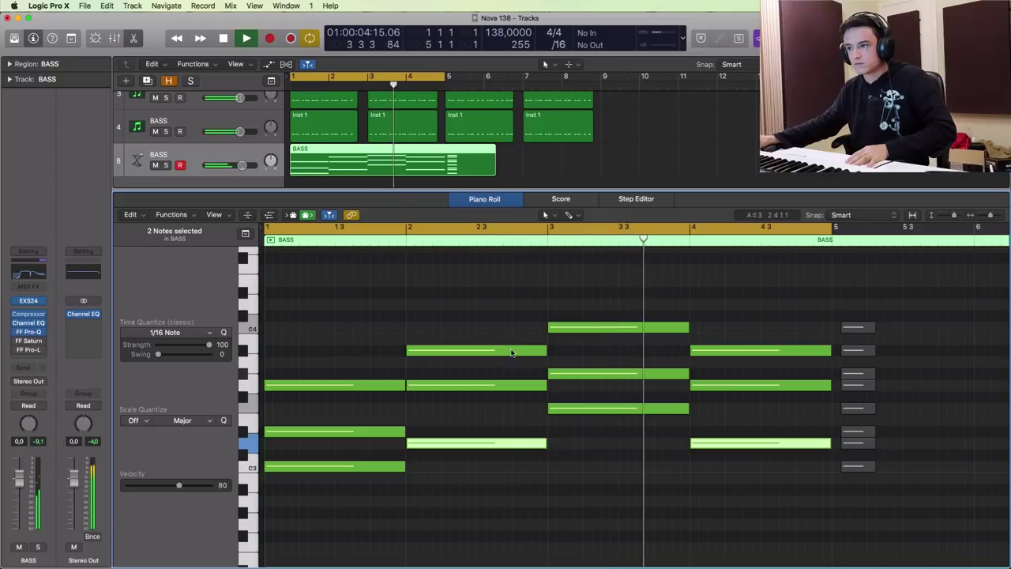
key("space")
Transpose the top C4 note of the bar 3 chord down one octave to C3 and play the progression
left_click(568, 328)
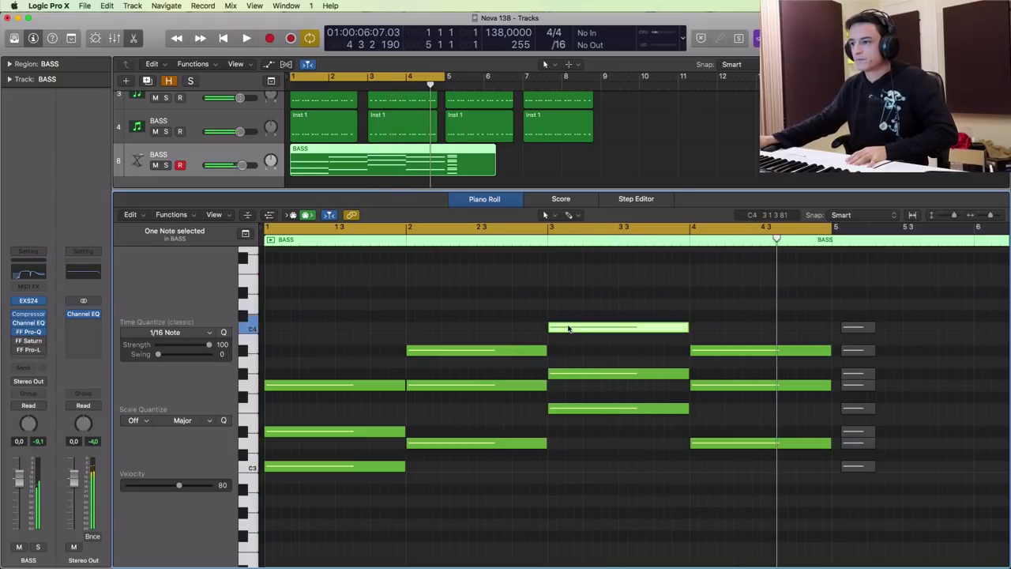
key("alt+shift+Down")
key("space")
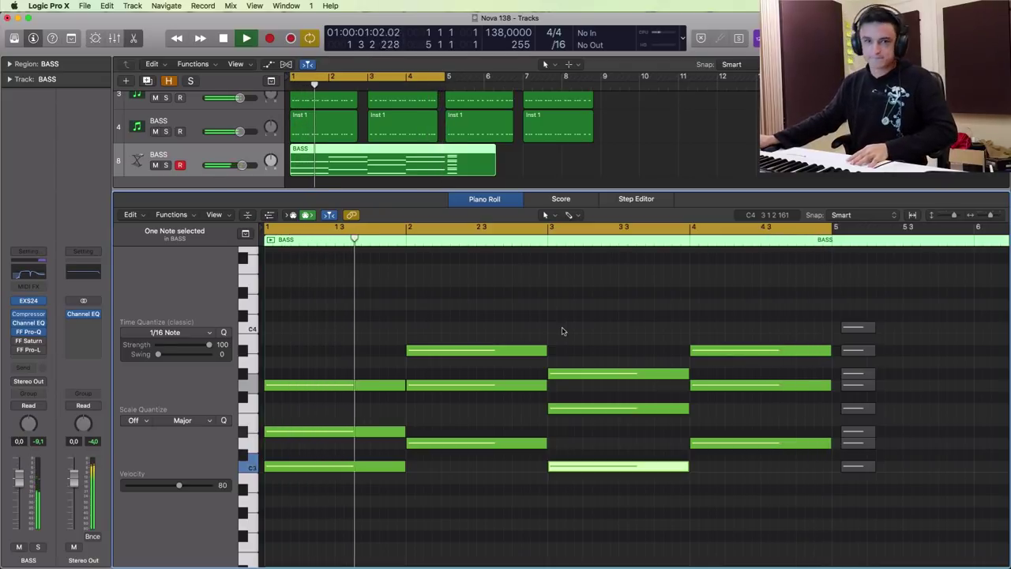
Stagger the bar 1 chord by starting its D#3 an eighth note late and its C3 a quarter note late, and play it
scroll(594, 381, "down", 1)
scroll(593, 382, "up", 1)
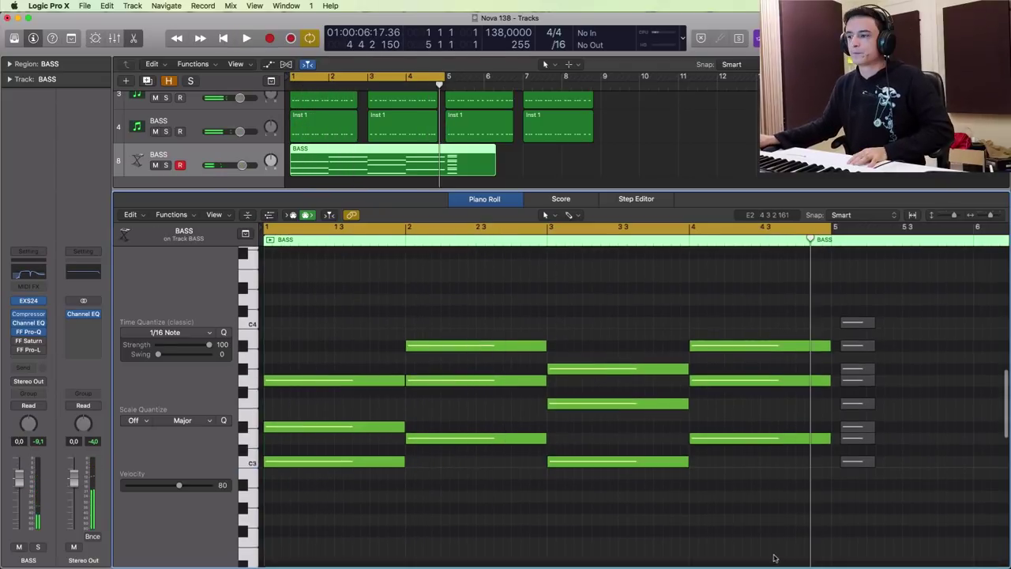
left_click_drag(753, 499, 414, 454)
left_click_drag(380, 503, 297, 458)
left_click(278, 441)
key("space")
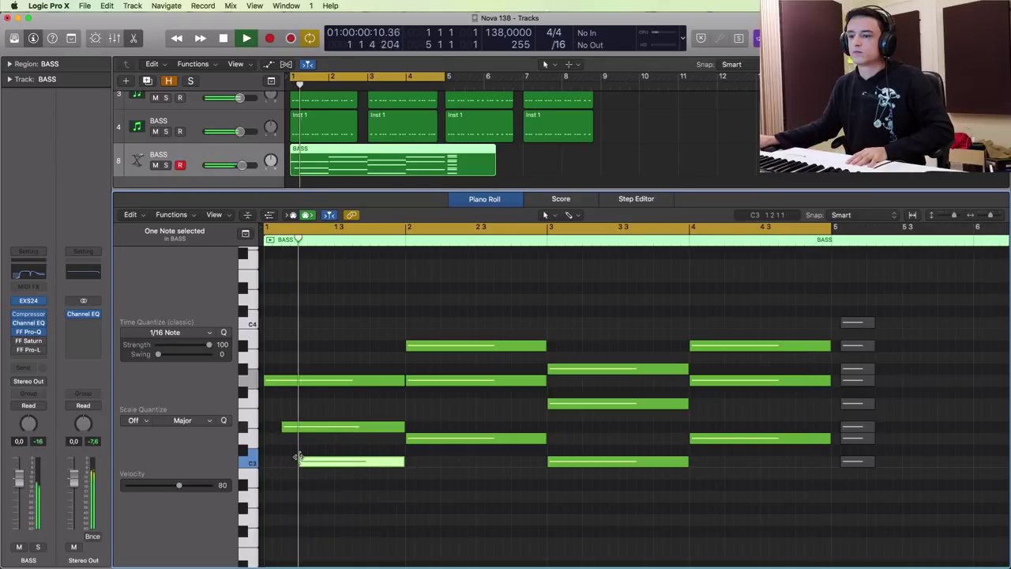
Copy the bar 1 G3 note down to C2 as a one-bar bass note, delete the extra F2 copy, and play the progression
key("space")
left_click_drag(286, 380, 289, 486)
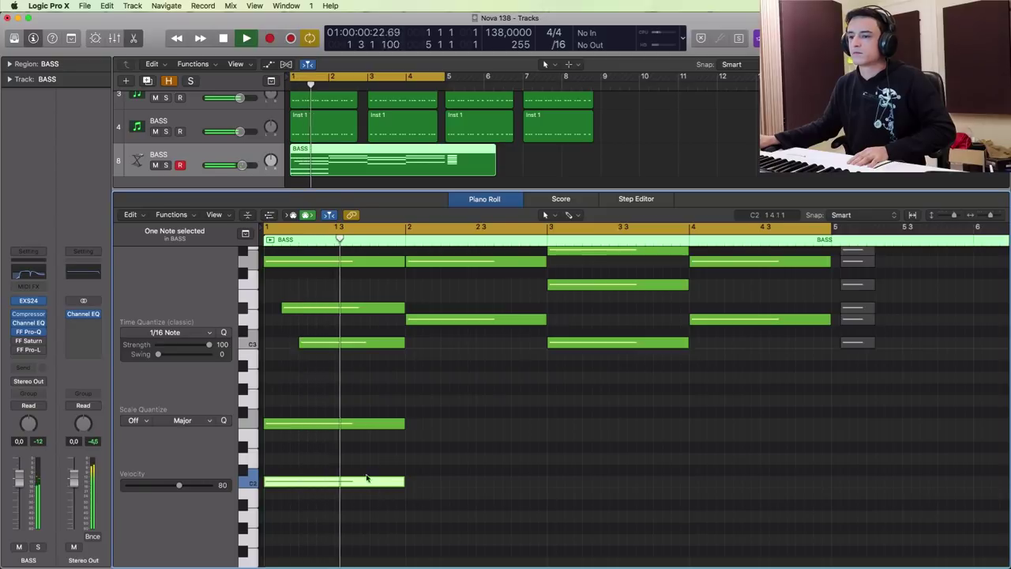
left_click(321, 424)
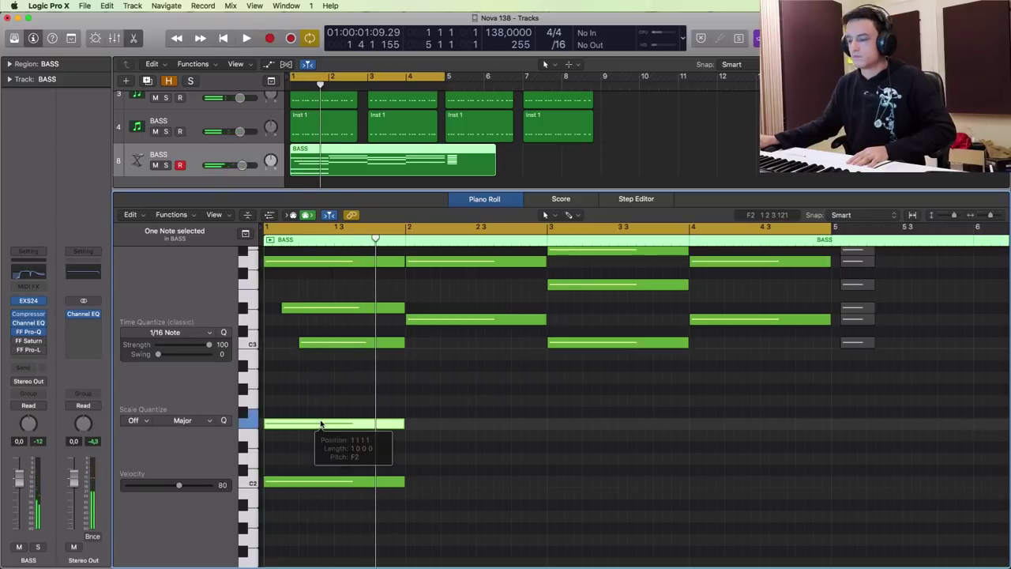
key("Delete")
key("space")
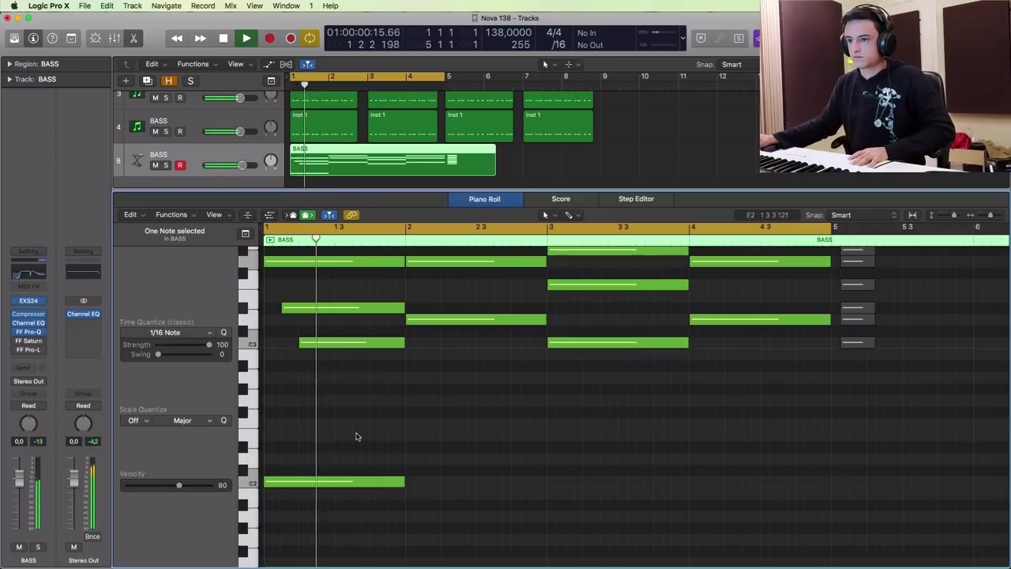
key("space")
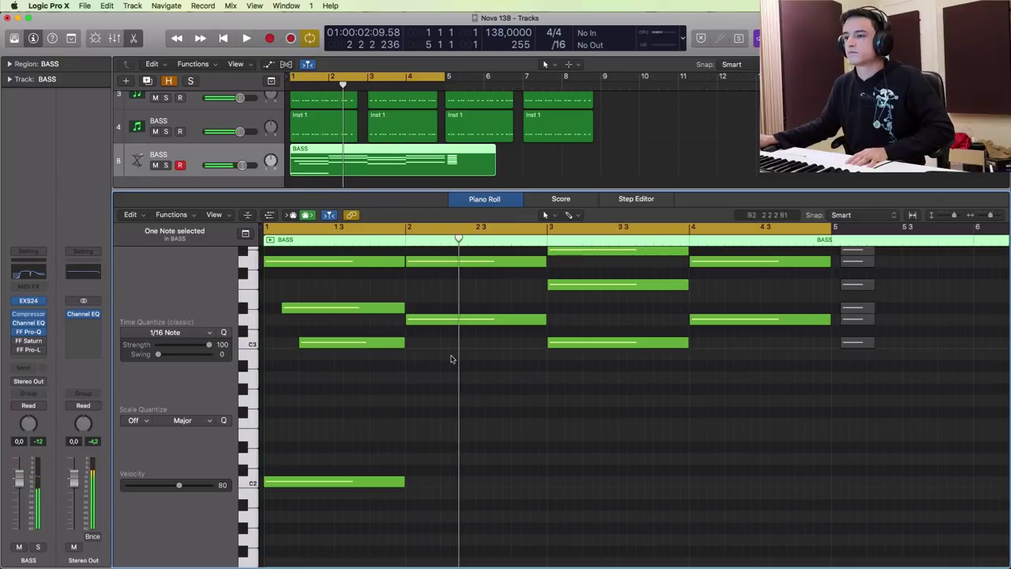
Copy the C2 bass note into bar 2 as a one-bar G2 and play the progression
scroll(451, 361, "up", 3)
key("space")
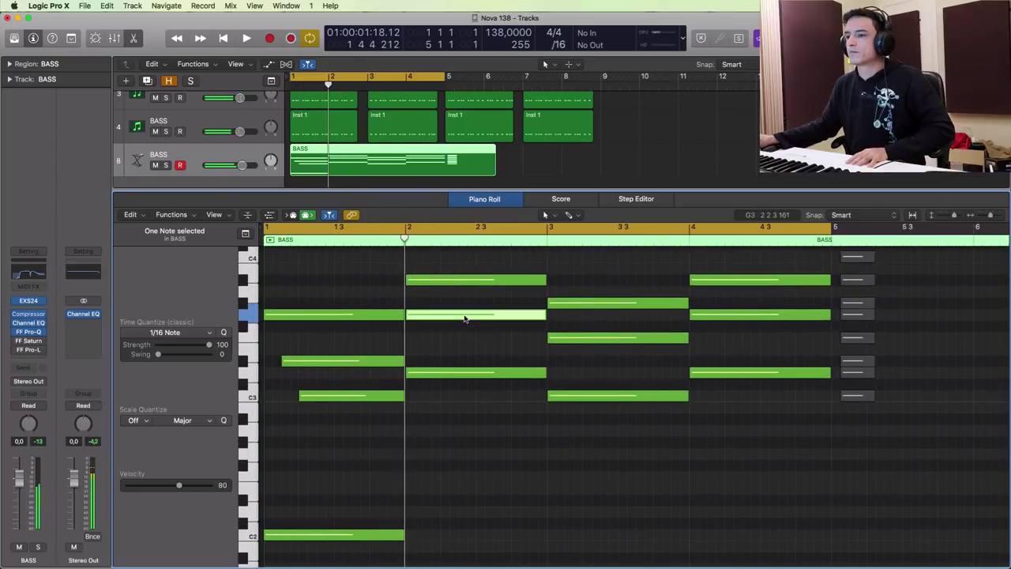
mouse_move(465, 318)
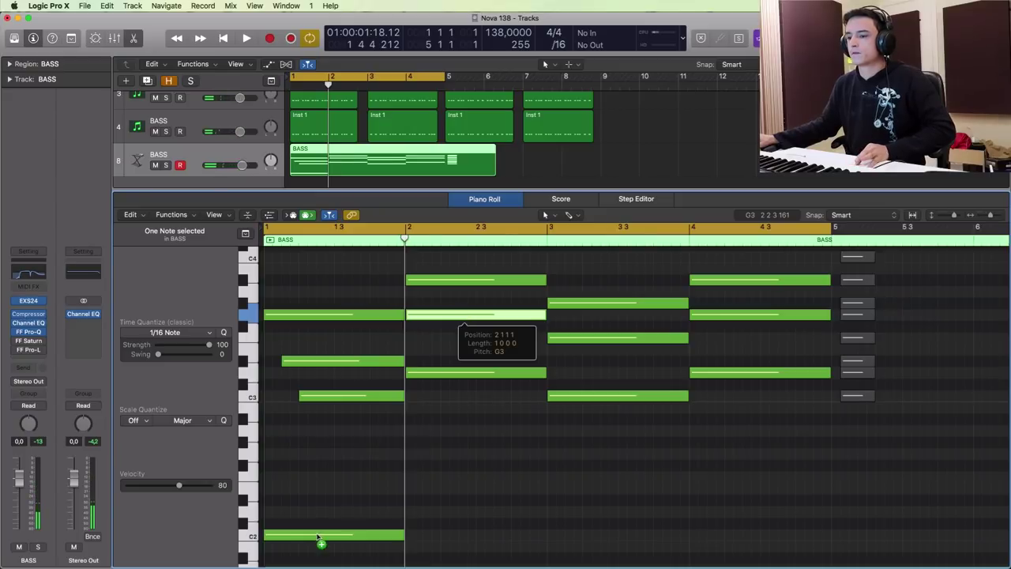
left_click_drag(319, 539, 447, 454)
key("space")
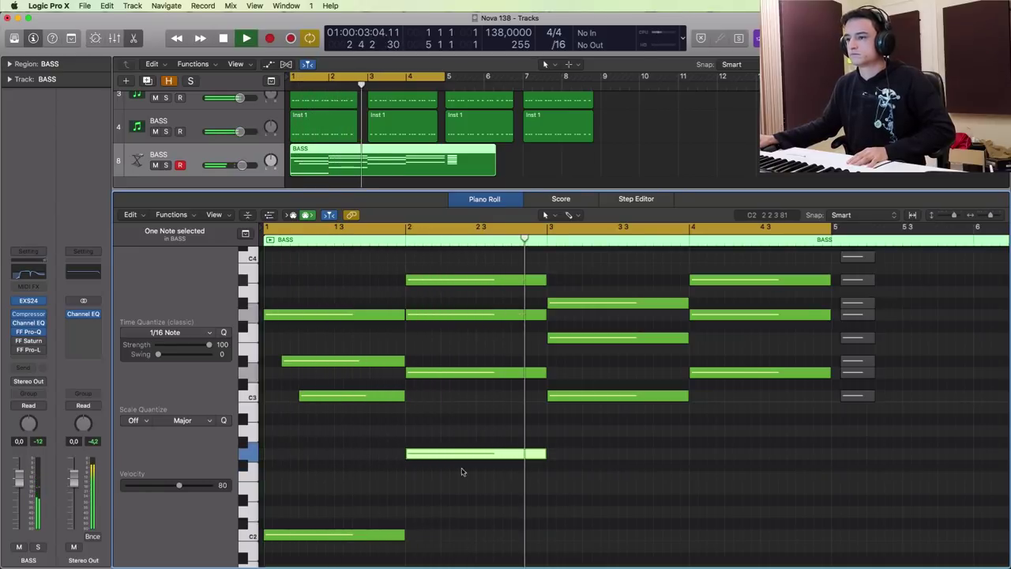
Copy the bass note into bar 3 as F2 and into bar 4 as G2, select all four bass notes and play
left_click(567, 340)
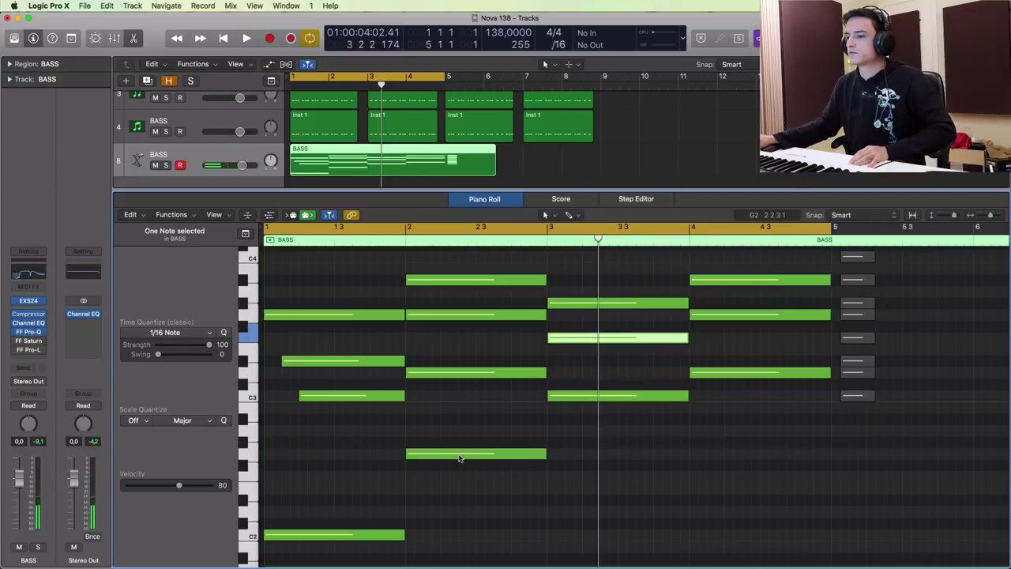
left_click_drag(460, 457, 570, 480)
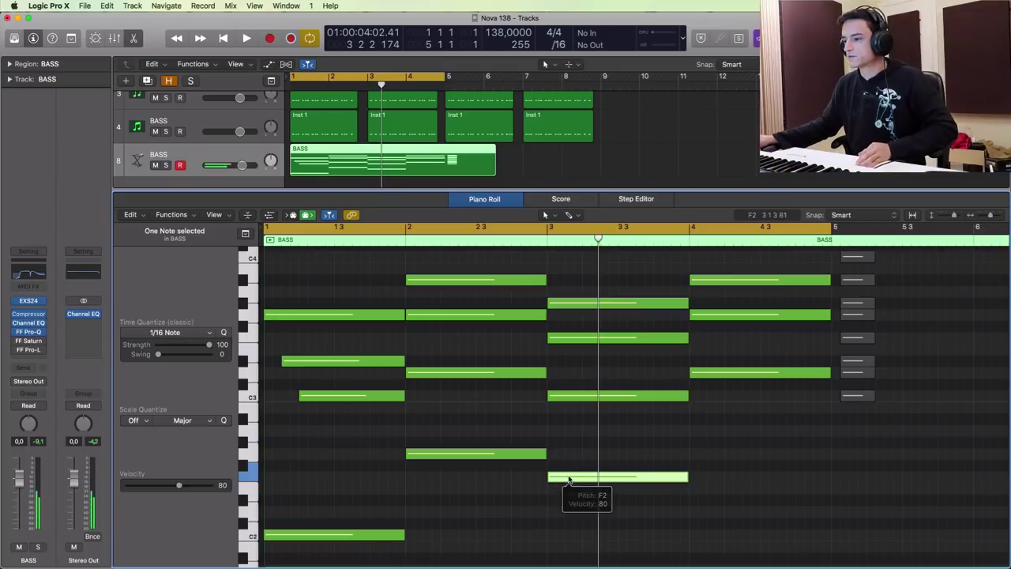
left_click_drag(569, 480, 701, 463)
left_click_drag(335, 424, 697, 545)
key("space")
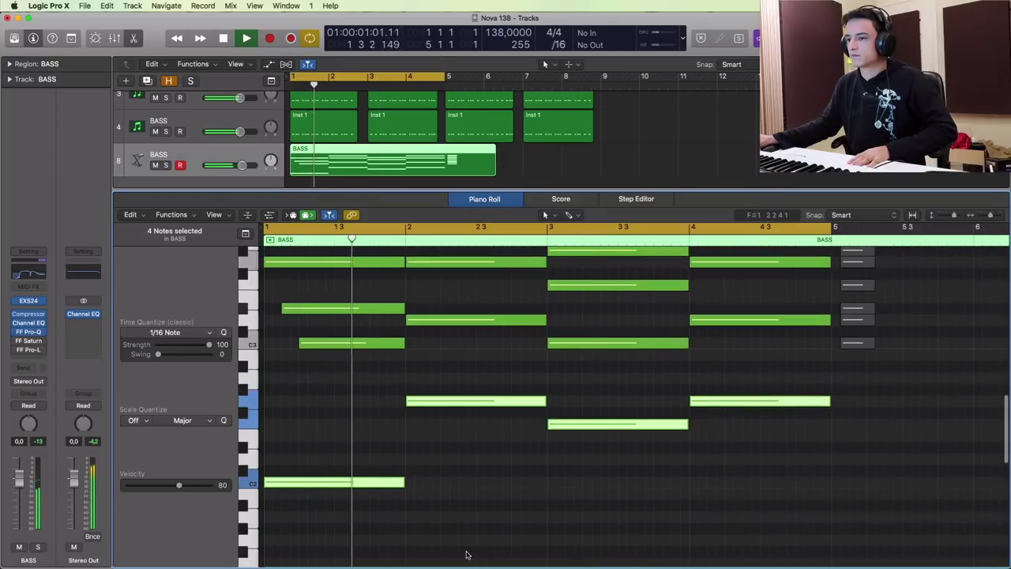
Stagger the bar 2 chord by starting its G3 an eighth note late and its D3 a quarter note late, and play it
scroll(467, 498, "up", 5)
key("space")
left_click_drag(438, 475, 421, 374)
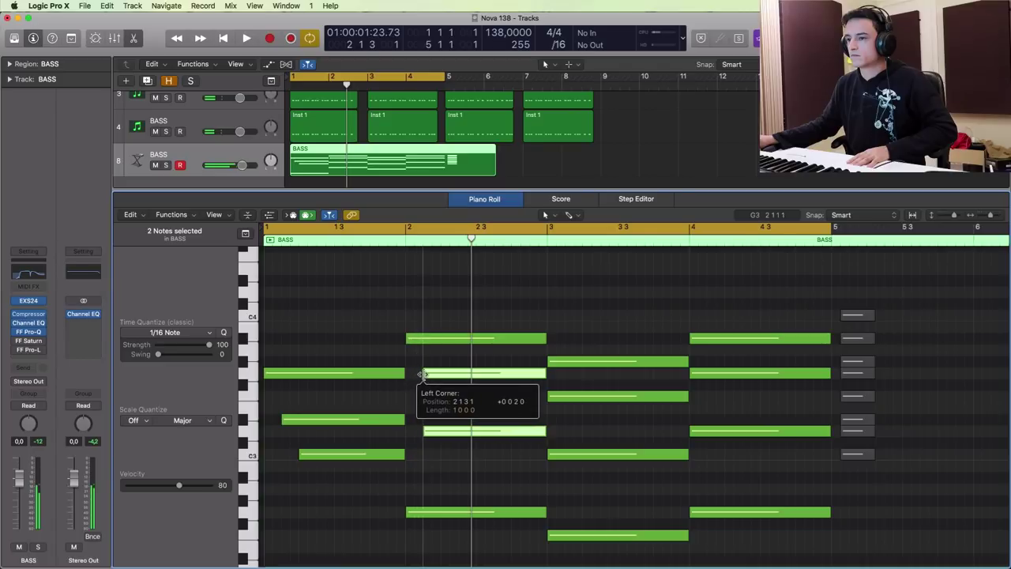
left_click(420, 395)
left_click_drag(425, 431, 443, 434)
key("space")
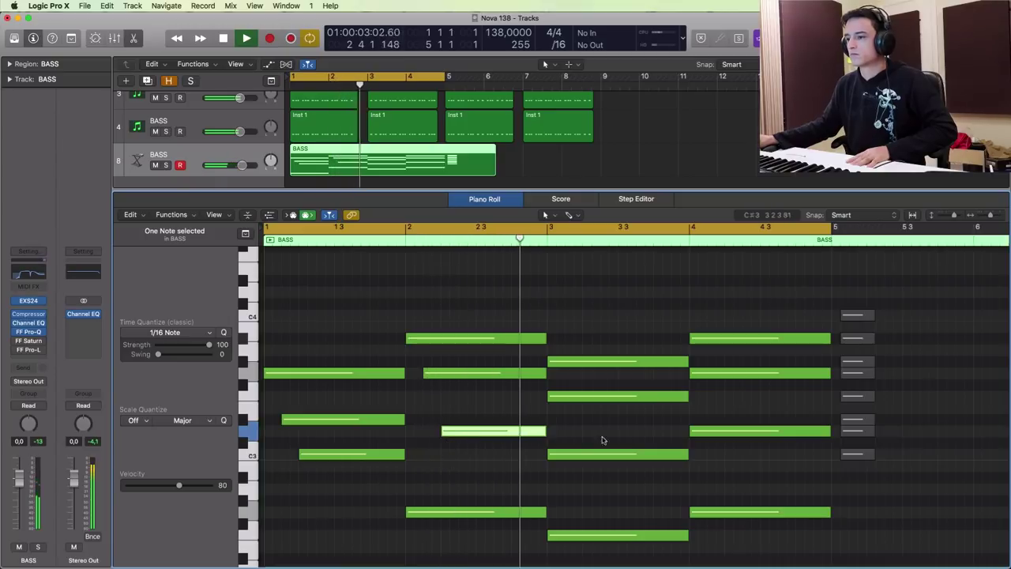
Stagger the bar 3 chord by starting its F3 an eighth note late and its C3 a quarter note late, and play the loop
key("space")
left_click_drag(559, 476, 566, 398)
left_click(563, 457)
left_click_drag(564, 457, 583, 456)
key("space")
scroll(545, 489, "up", 5)
scroll(546, 490, "up", 4)
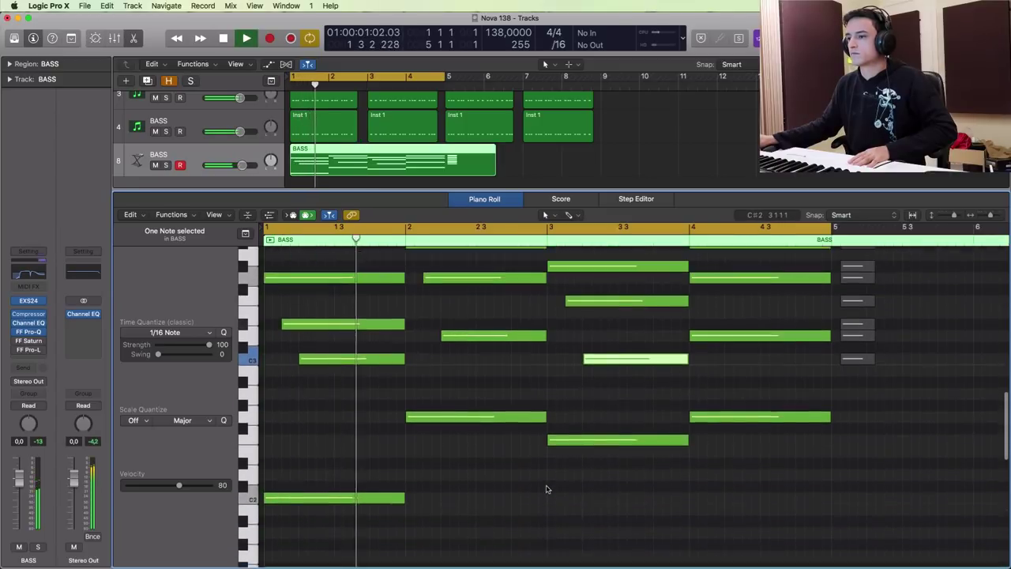
scroll(546, 486, "down", 5)
scroll(547, 486, "up", 4)
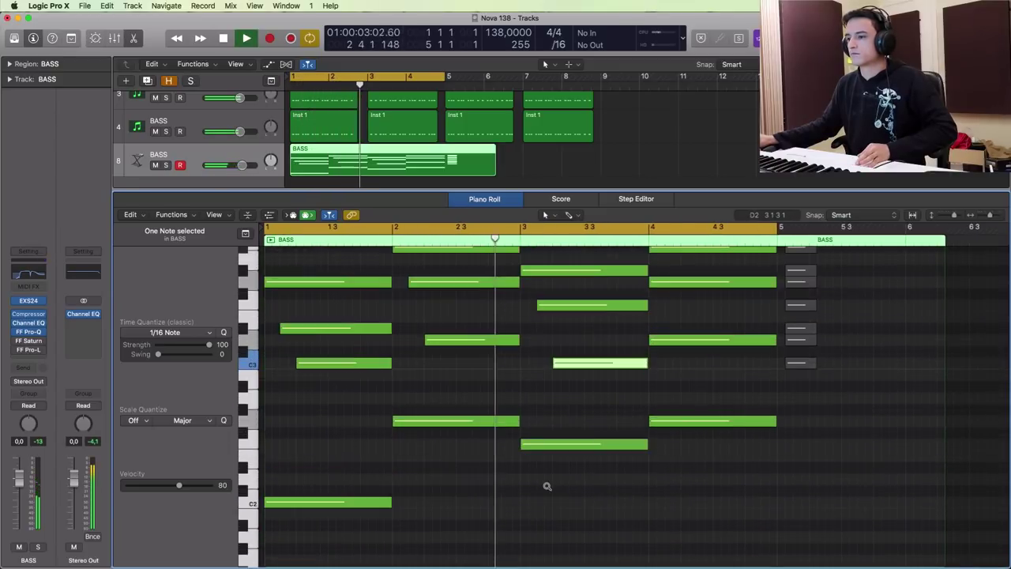
scroll(548, 489, "up", 5)
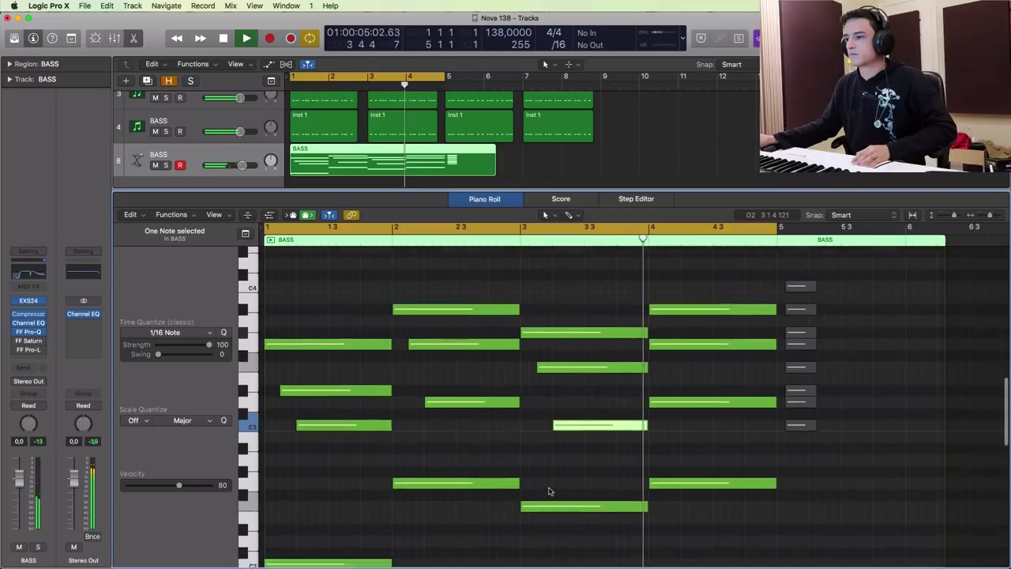
Stagger the bar 4 chord upward by starting its G3 an eighth note late and its A#3 a quarter note late, and play it
key("space")
left_click_drag(661, 455, 662, 344)
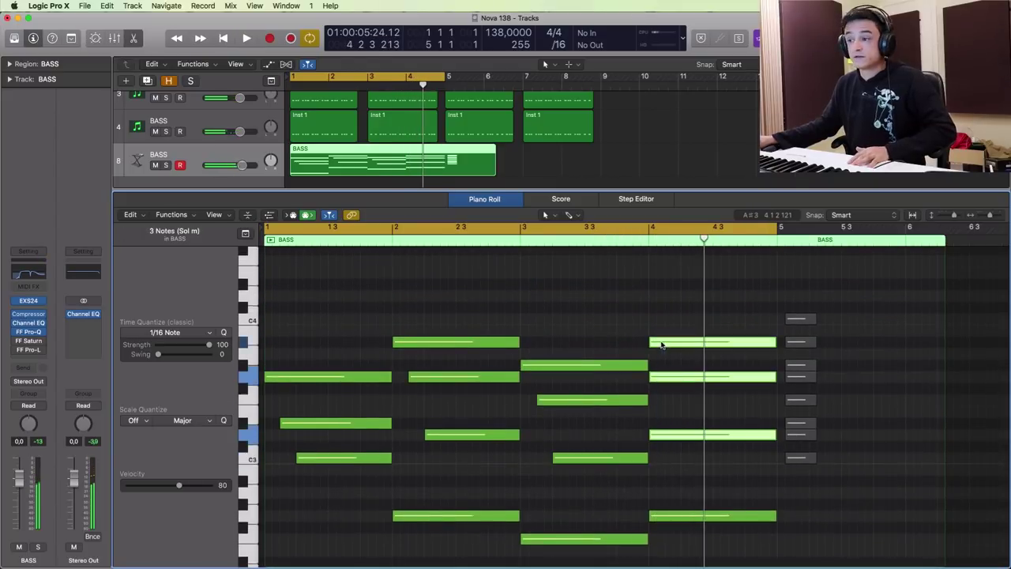
left_click(656, 401)
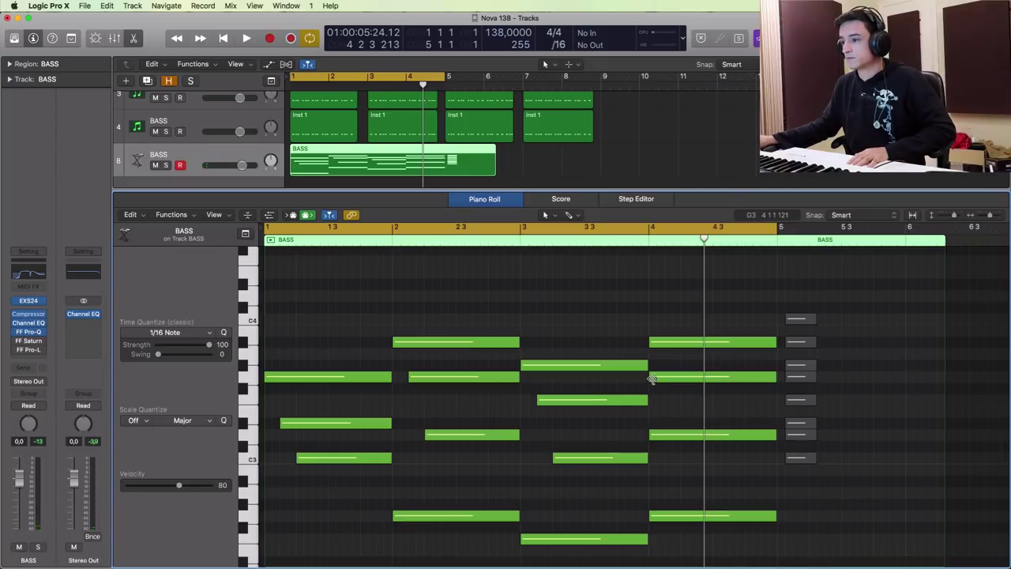
left_click_drag(650, 378, 665, 399)
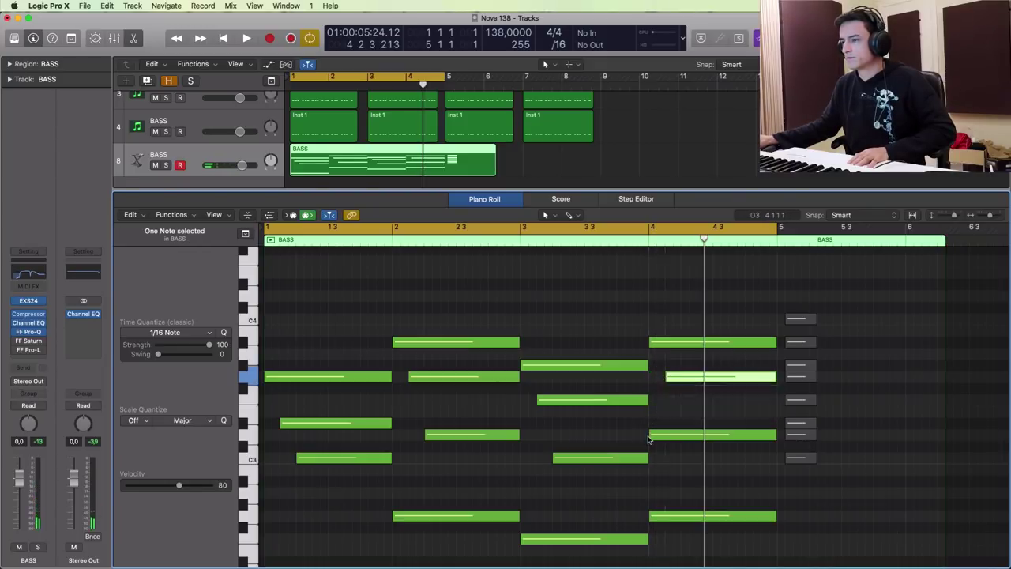
mouse_move(649, 434)
left_mouse_down()
mouse_move(676, 430)
mouse_move(649, 433)
left_mouse_up()
left_click_drag(651, 346, 683, 340)
key("space")
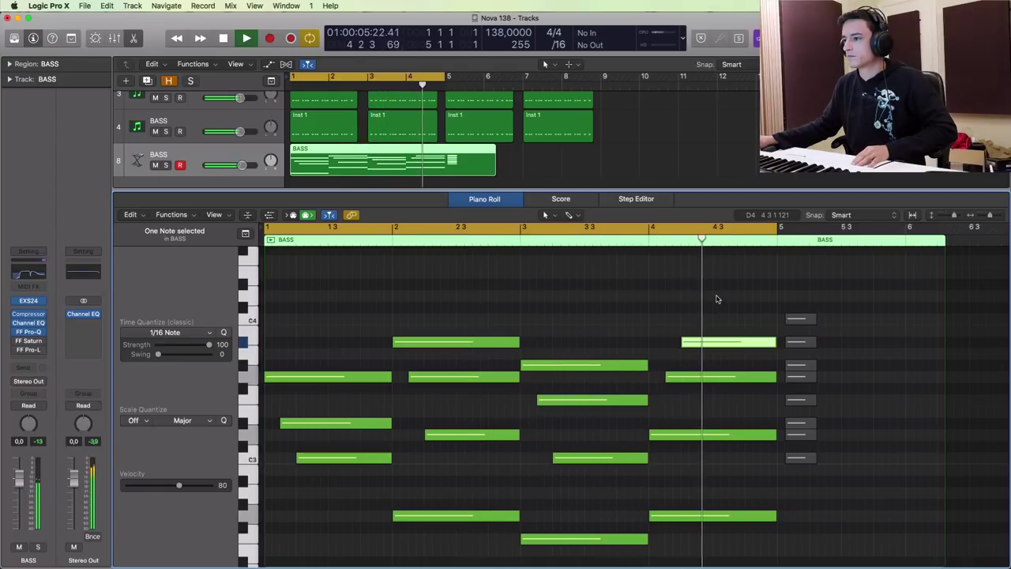
Add an eighth-note C4 at 4 2 3 and a D4 from 4 3 3 to the end of bar 4, above the chord
mouse_move(715, 295)
left_mouse_down()
mouse_move(844, 296)
mouse_move(776, 316)
mouse_move(808, 348)
left_mouse_up()
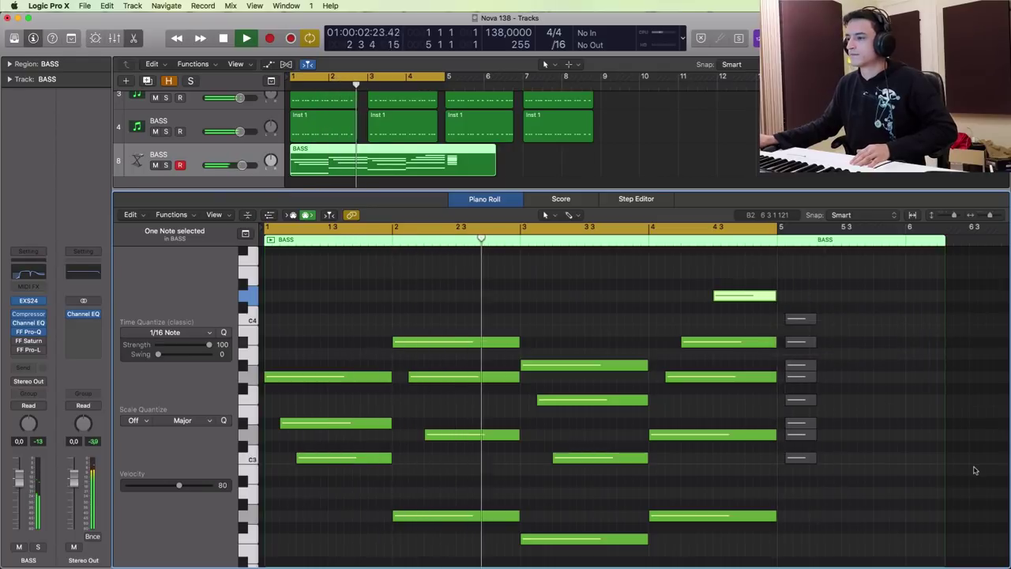
scroll(701, 441, "down", 2)
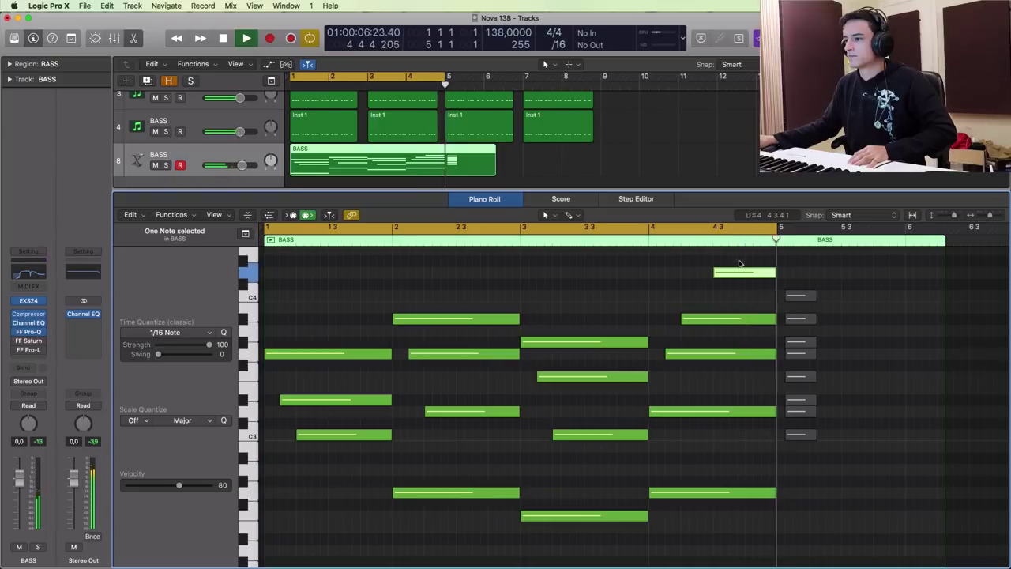
left_click_drag(714, 273, 728, 273)
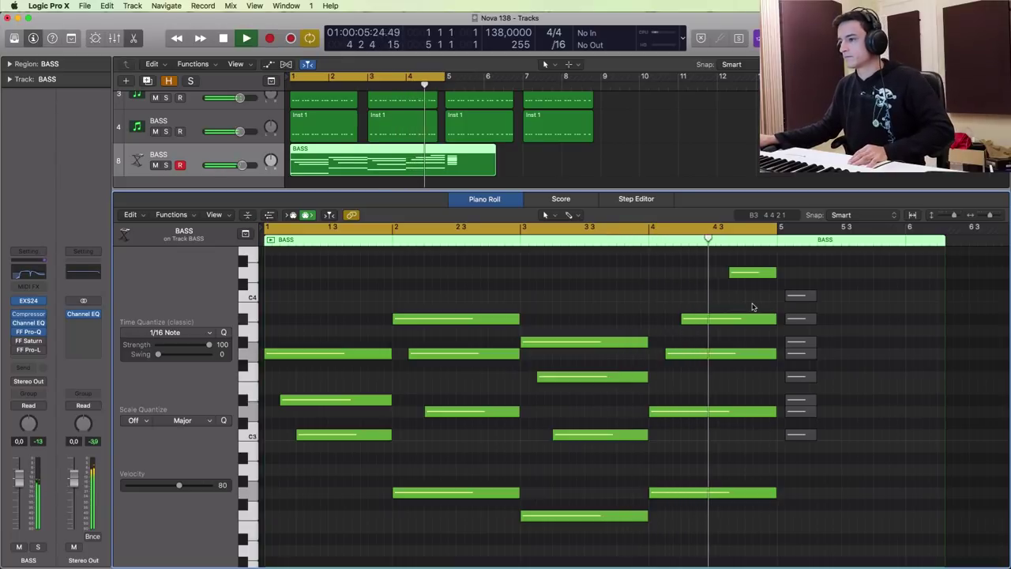
left_click(702, 298)
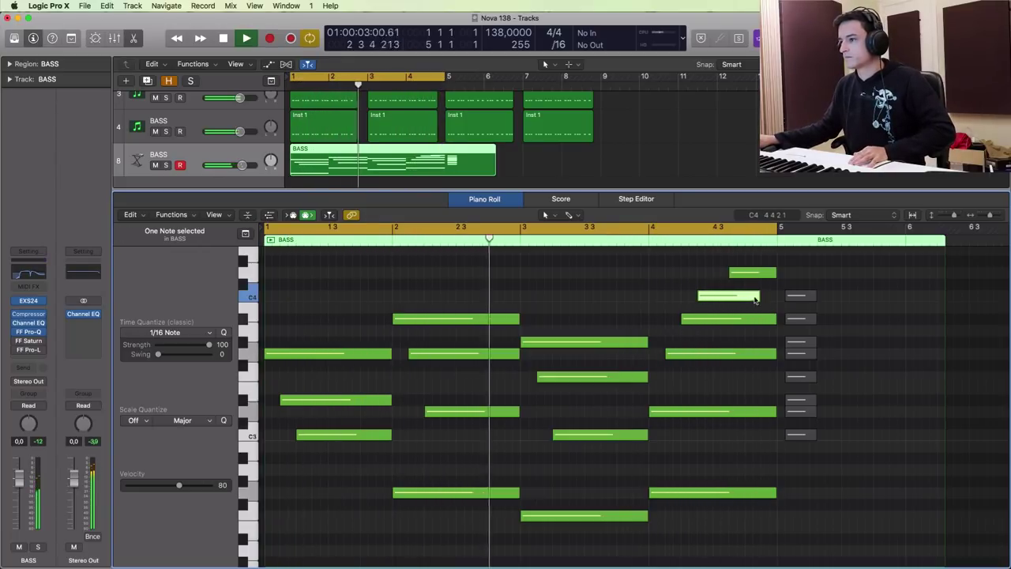
left_click_drag(758, 297, 726, 297)
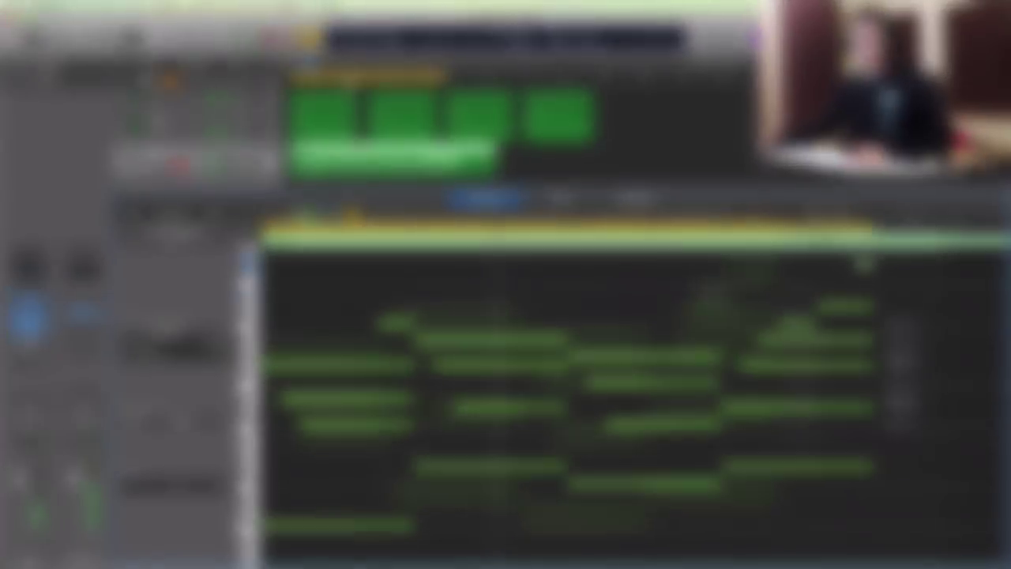
Divide the bar 4 G2 bass note into two half-bar G2 notes, the second starting at 4 3 1, and play the progression
left_click_drag(416, 440, 321, 361)
left_click(559, 427)
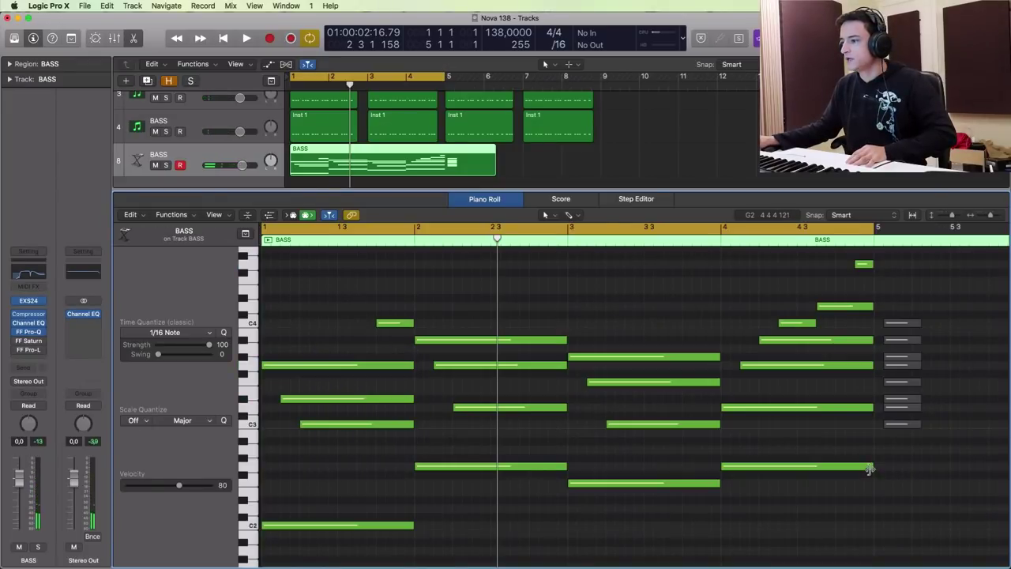
left_click_drag(869, 468, 804, 470)
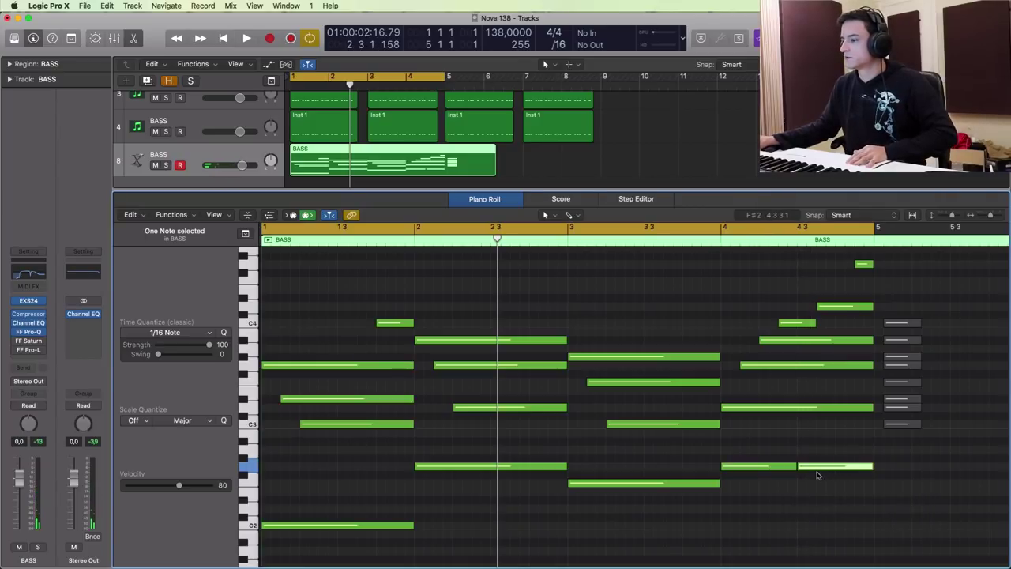
key("space")
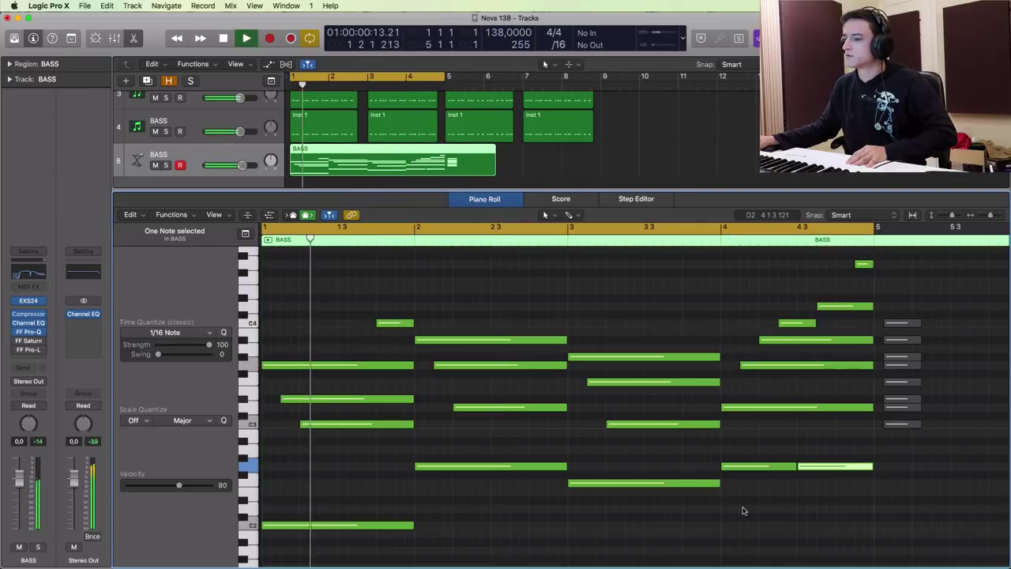
Shorten the second G2 bass note of bar 4 to an eighth note and add another G2 from 4 3 3 to the bar's end
left_click_drag(872, 466, 835, 470)
left_click(846, 468, "super")
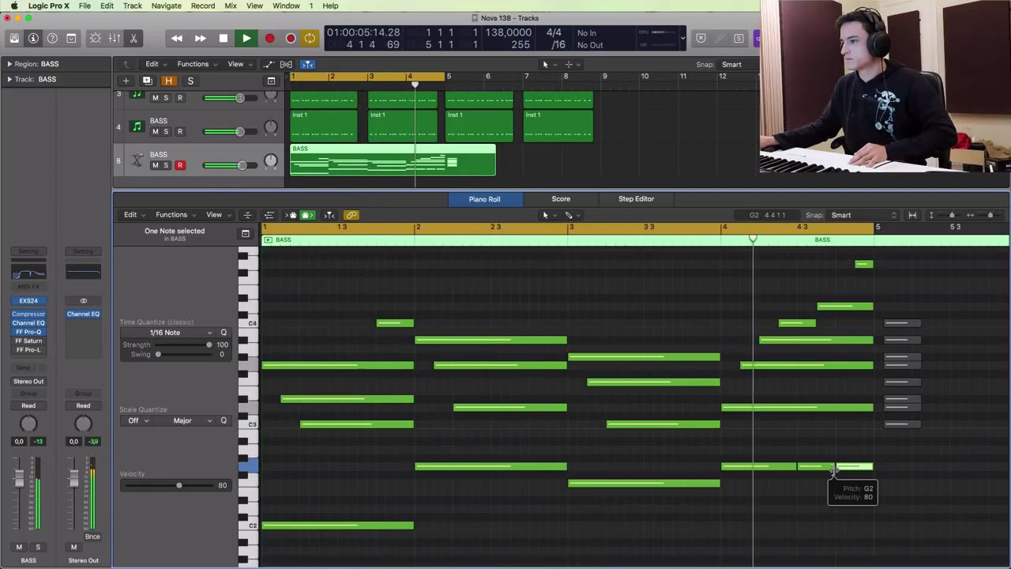
left_click_drag(834, 467, 819, 467)
left_click(837, 486)
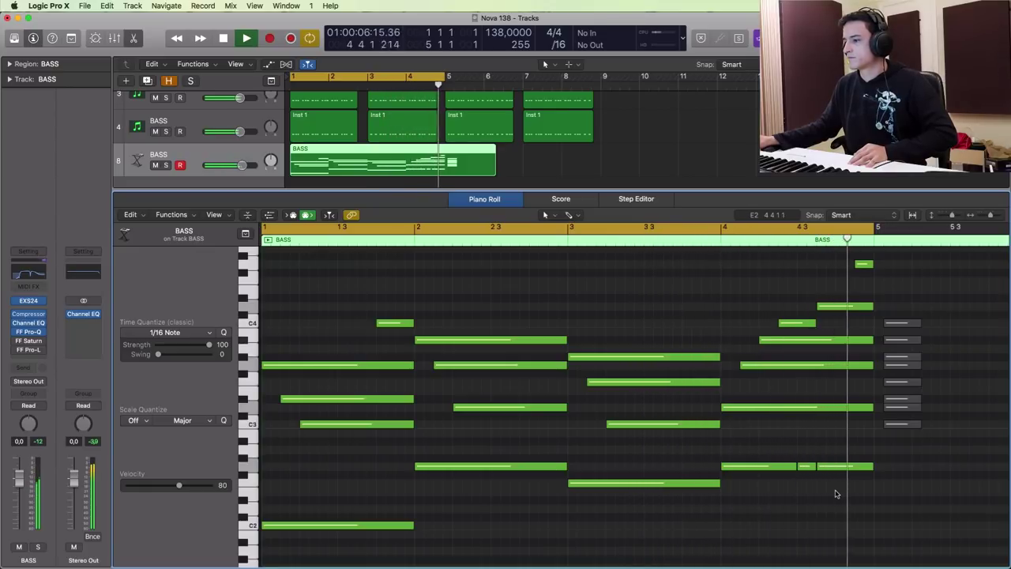
Delete the short middle G2 in bar 4 and extend the last G2 back to start at 4 3 1
left_click(805, 467)
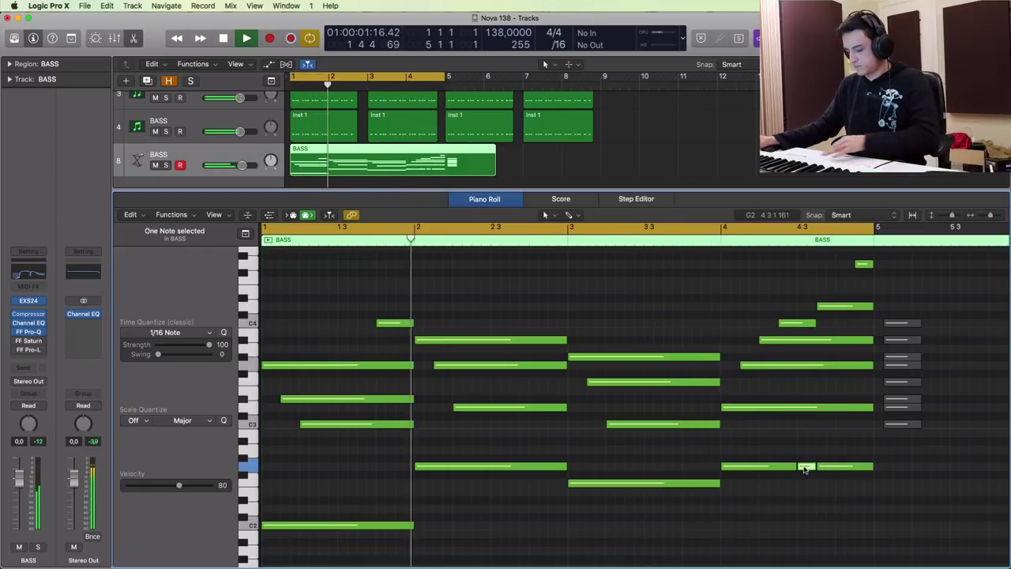
left_click_drag(818, 467, 795, 472)
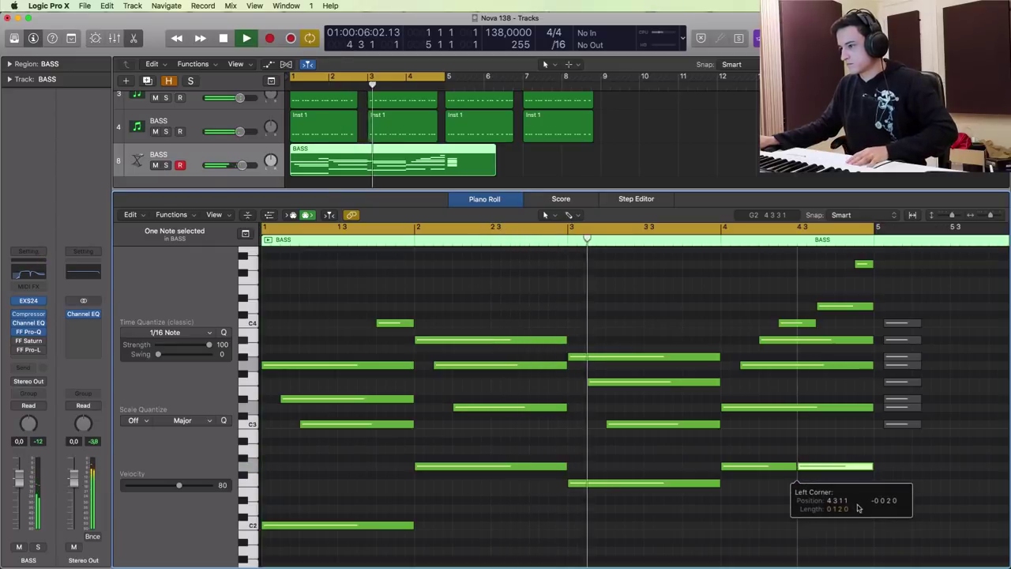
left_click_drag(859, 508, 824, 492)
left_click(821, 494)
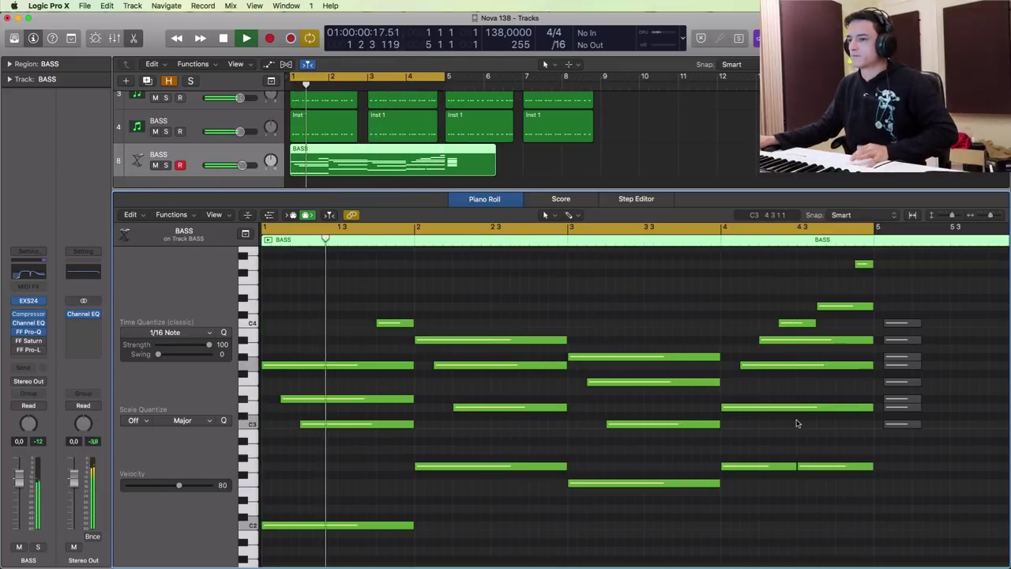
Shorten bar 1's three upper chord notes to end at 1 3 1, copy them to start there, and play the result
scroll(797, 421, "down", 3)
scroll(511, 423, "down", 3)
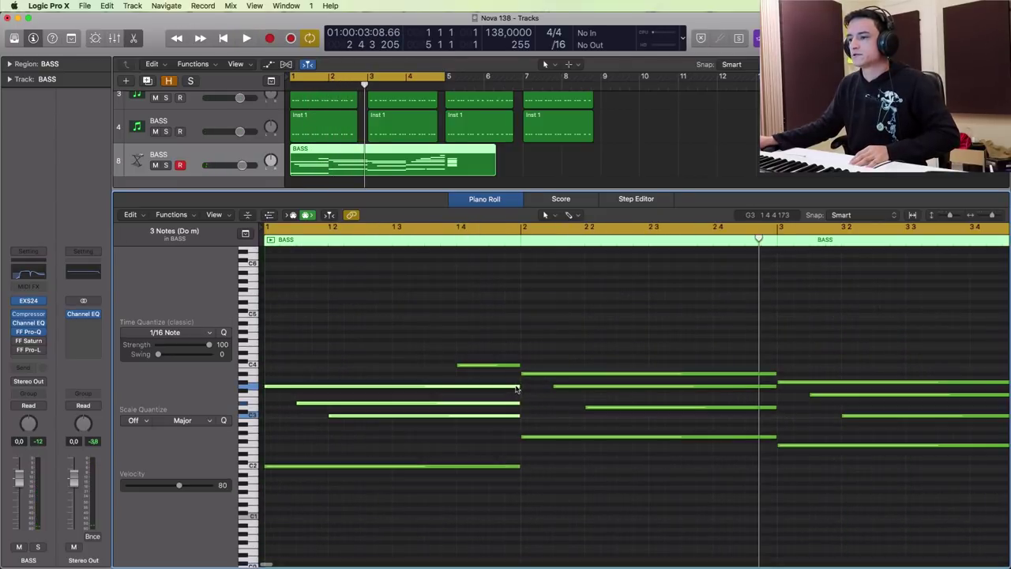
left_click_drag(518, 387, 389, 402)
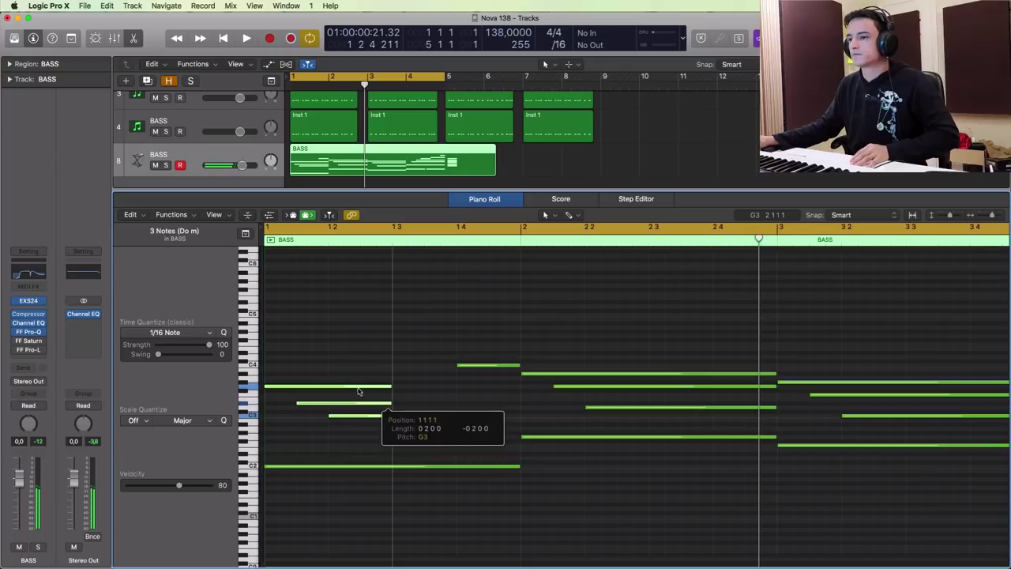
left_click_drag(327, 388, 457, 395)
key("space")
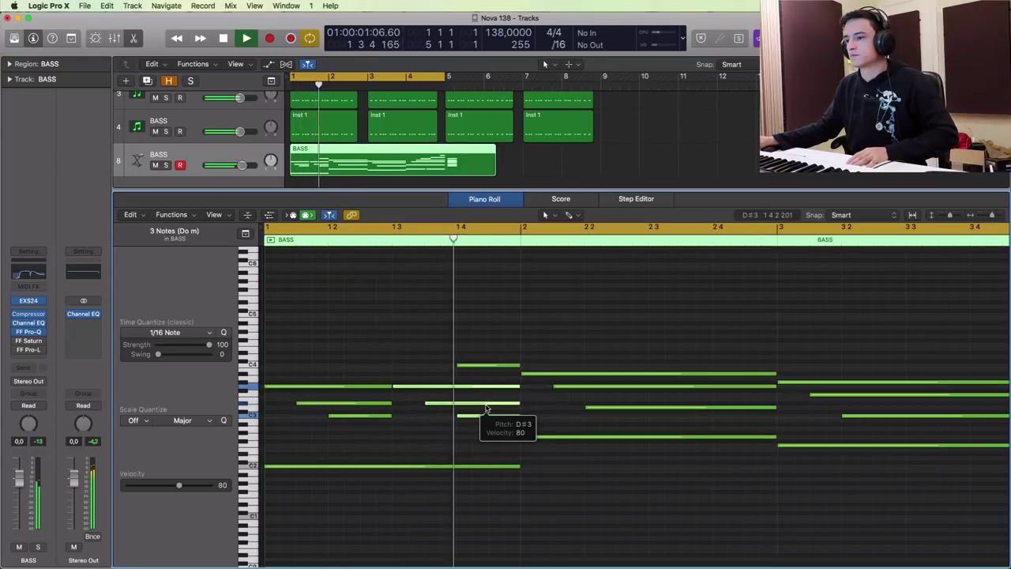
key("space")
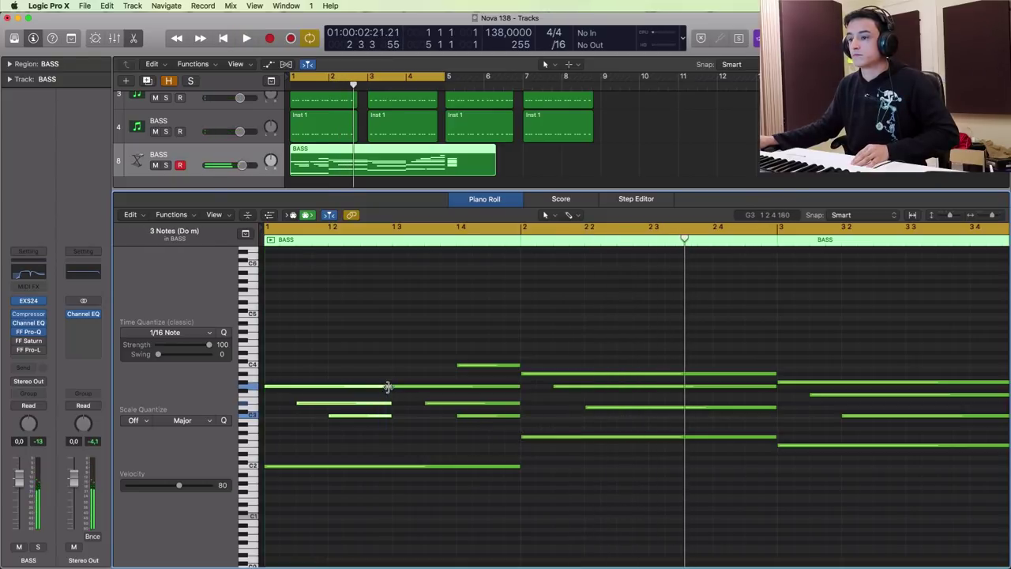
Shorten bar 1's first chord group to end at 1 2 3, move the copied group back to start there, and play it
left_click_drag(387, 386, 482, 417)
left_click_drag(441, 388, 419, 390)
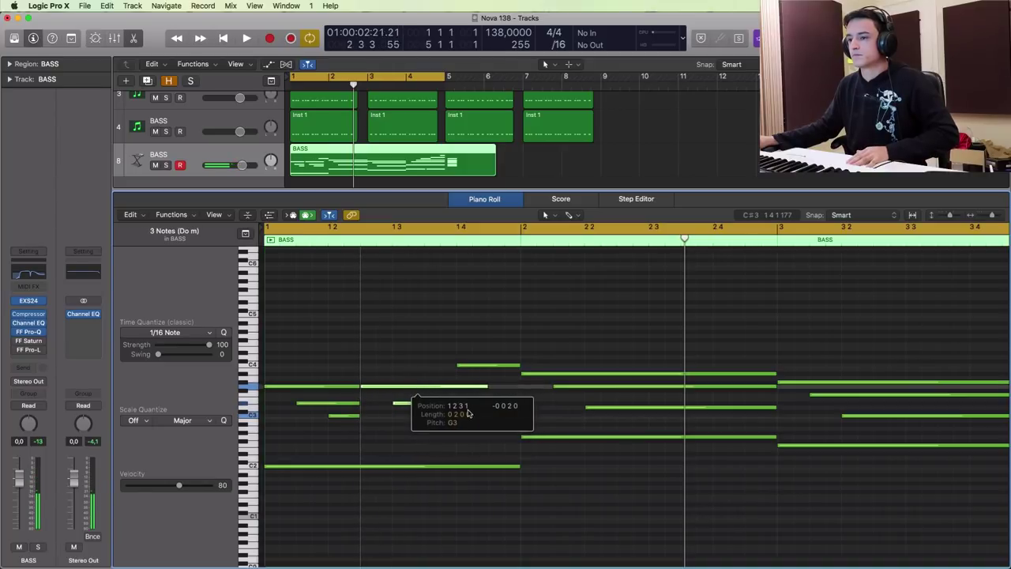
left_click_drag(467, 413, 468, 413)
key("space")
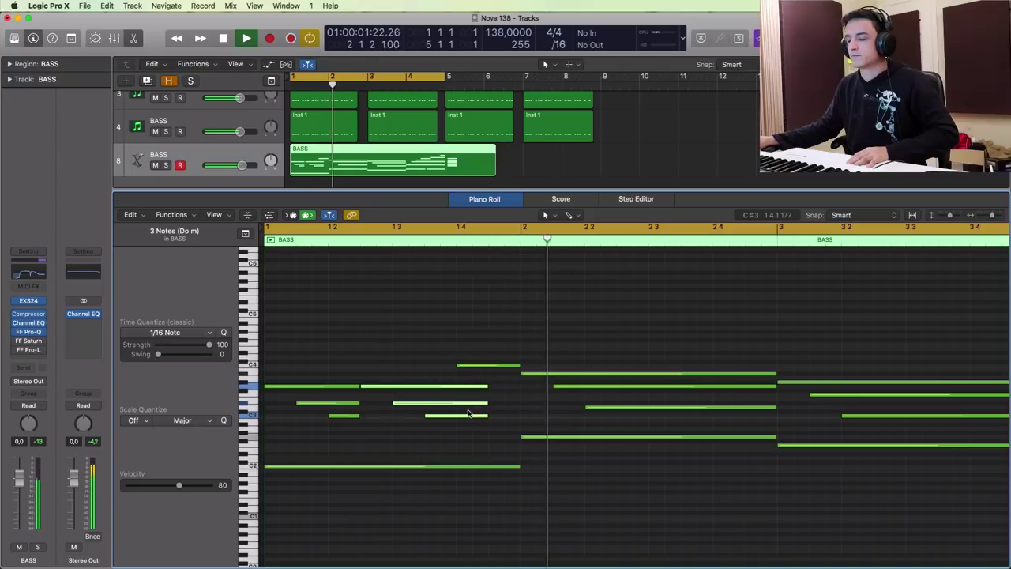
key("space")
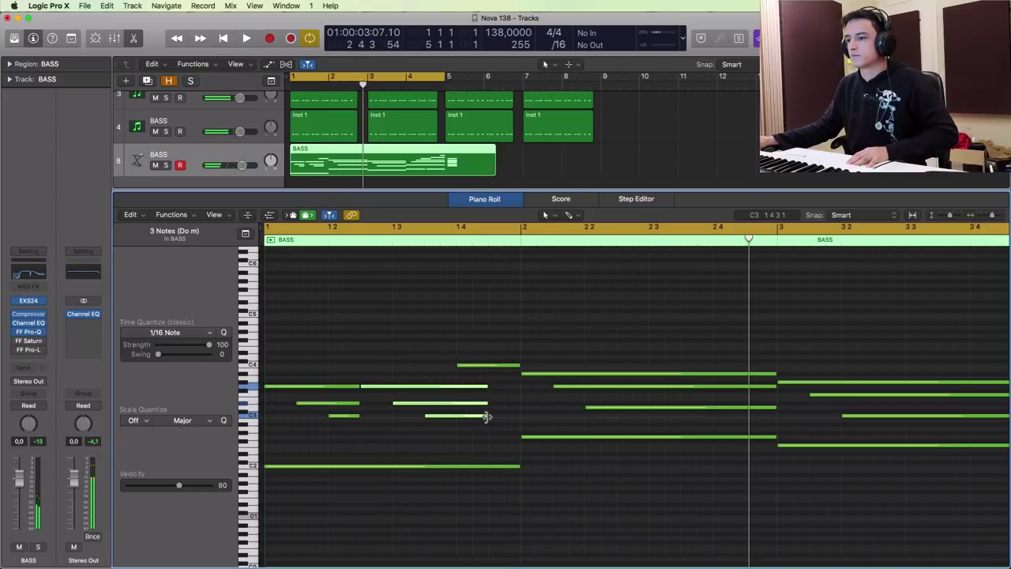
key("space")
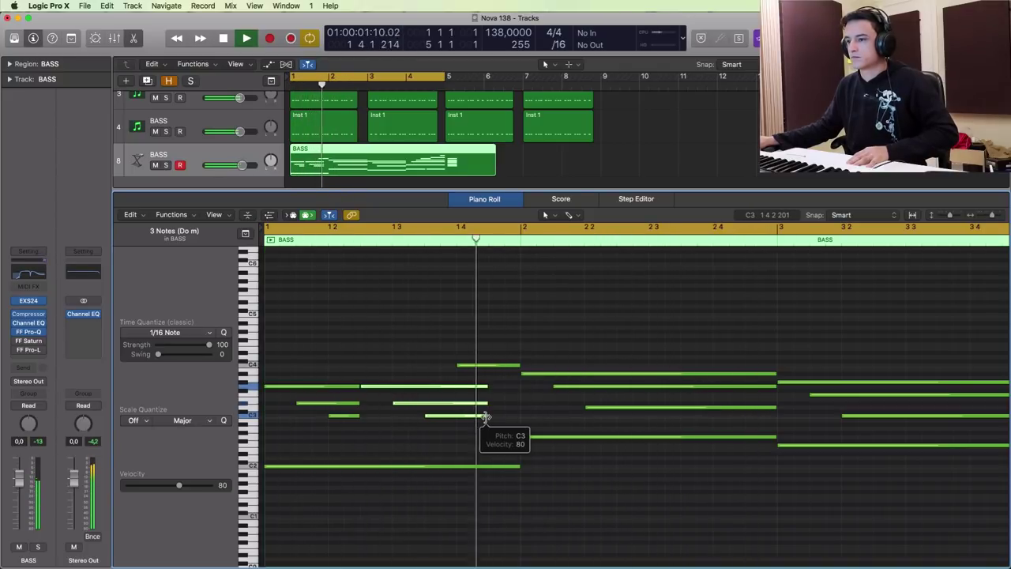
key("space")
mouse_move(379, 388)
left_mouse_down()
mouse_move(470, 392)
mouse_move(374, 391)
left_mouse_up()
key("space")
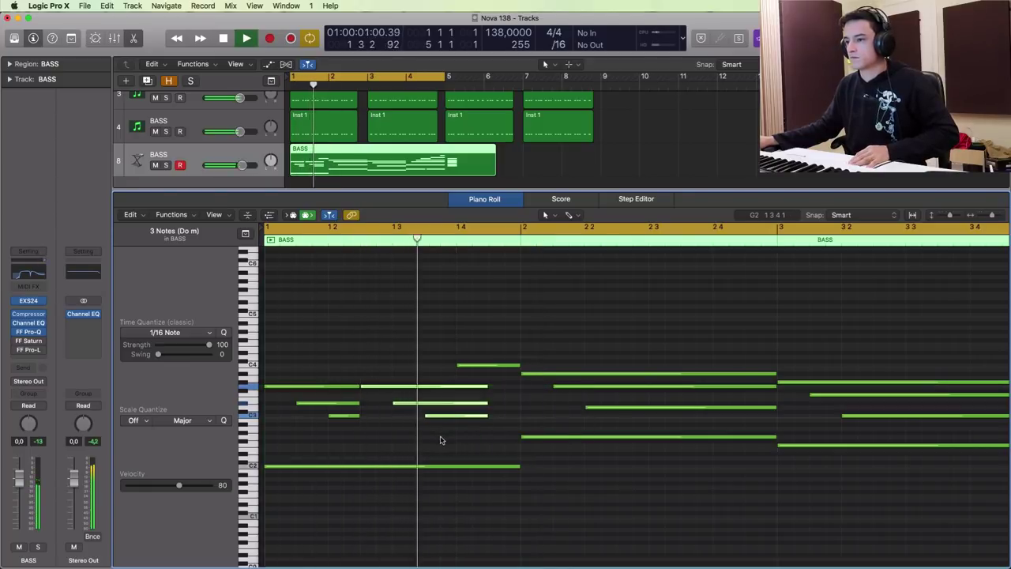
key("space")
Delete the C4 fill note in bar 1 and copy the three-note chord group to start at 1 4 1
left_click(464, 349)
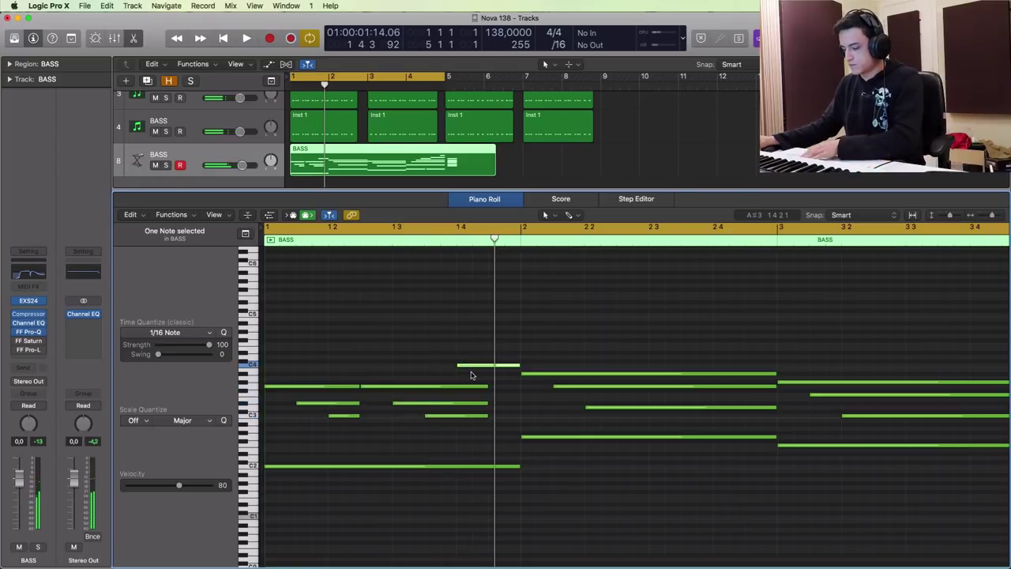
key("space")
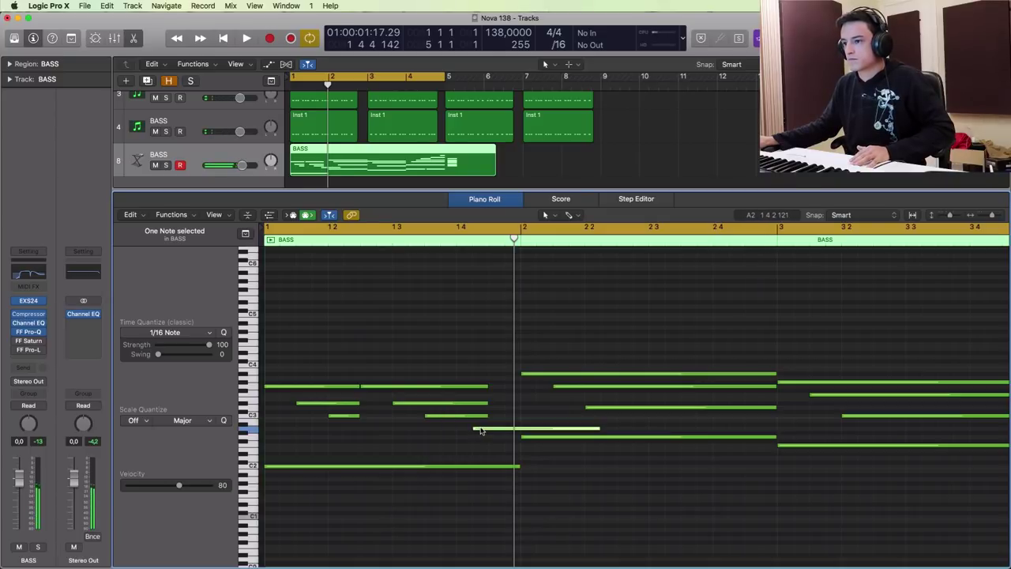
left_click_drag(480, 430, 585, 390)
key("Delete")
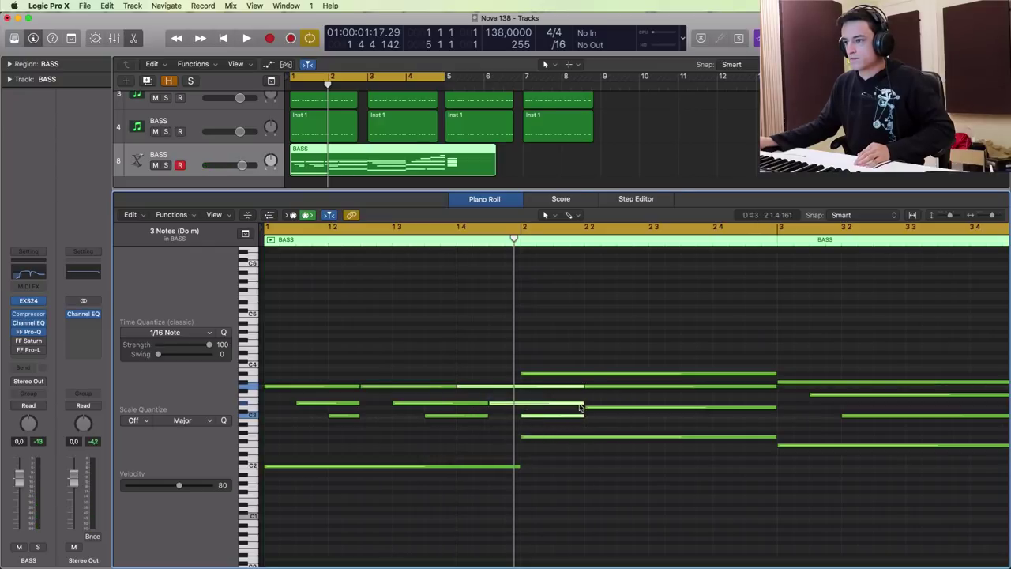
Trim the third chord group to end with bar 1 and select its leftover C3 at 2 1 1 for removal
left_click_drag(580, 404, 528, 415)
key("space")
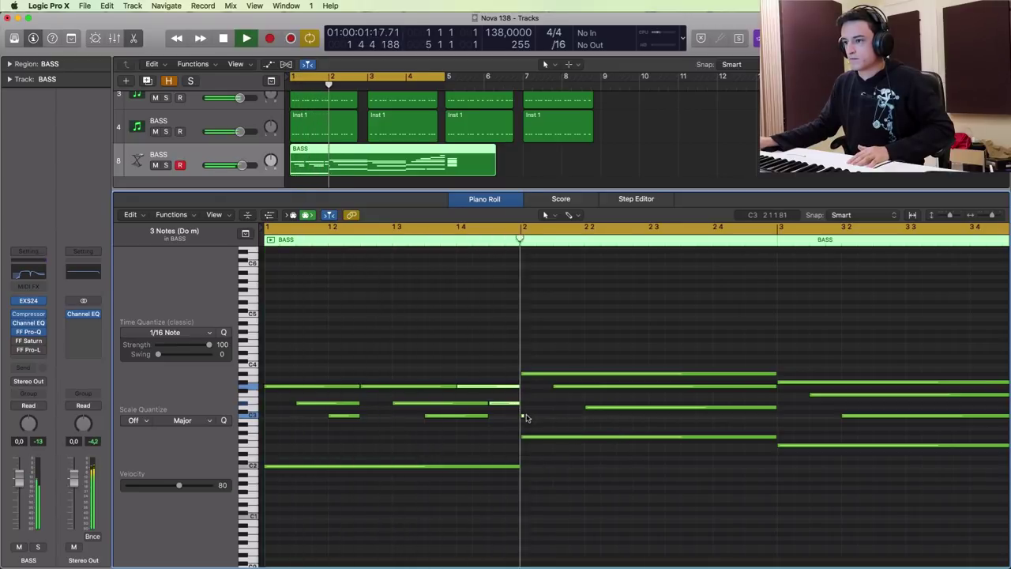
left_click(522, 416)
key("space")
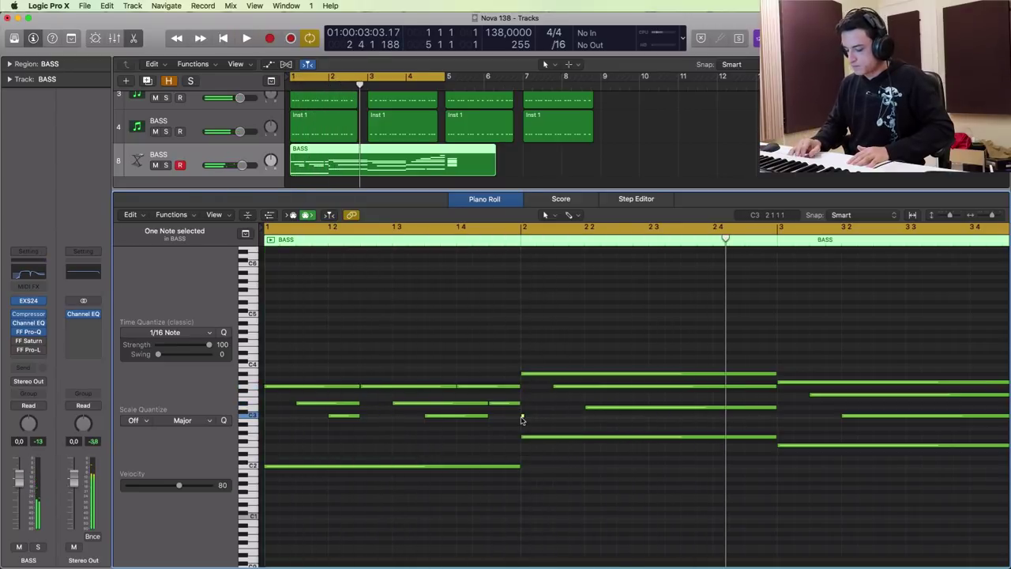
Play the progression, move the C3 of bar 3's last chord group from 4 1 1 to 4 4 1, and delete it
key("space")
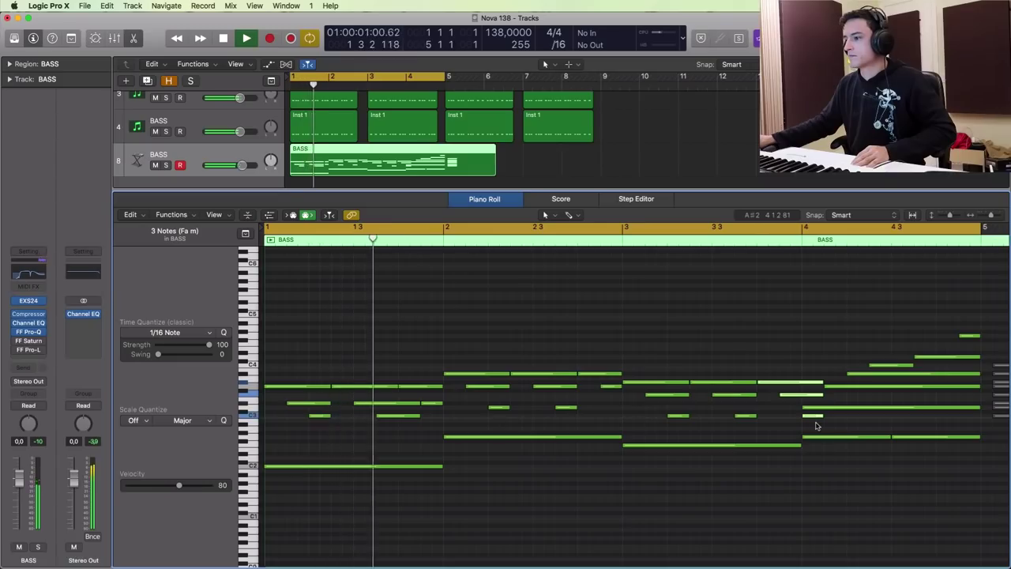
left_click_drag(813, 415, 947, 419)
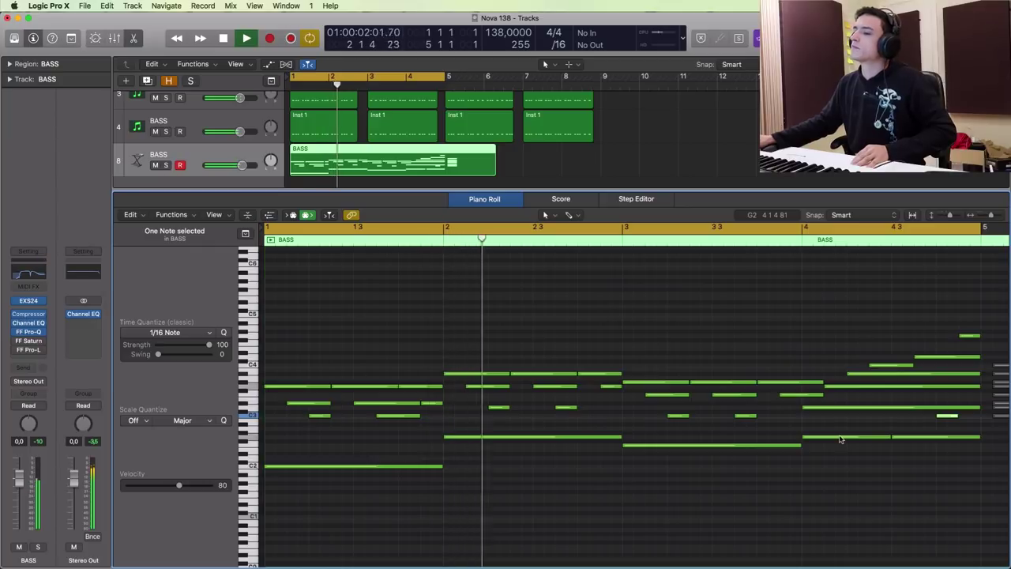
scroll(708, 401, "down", 5)
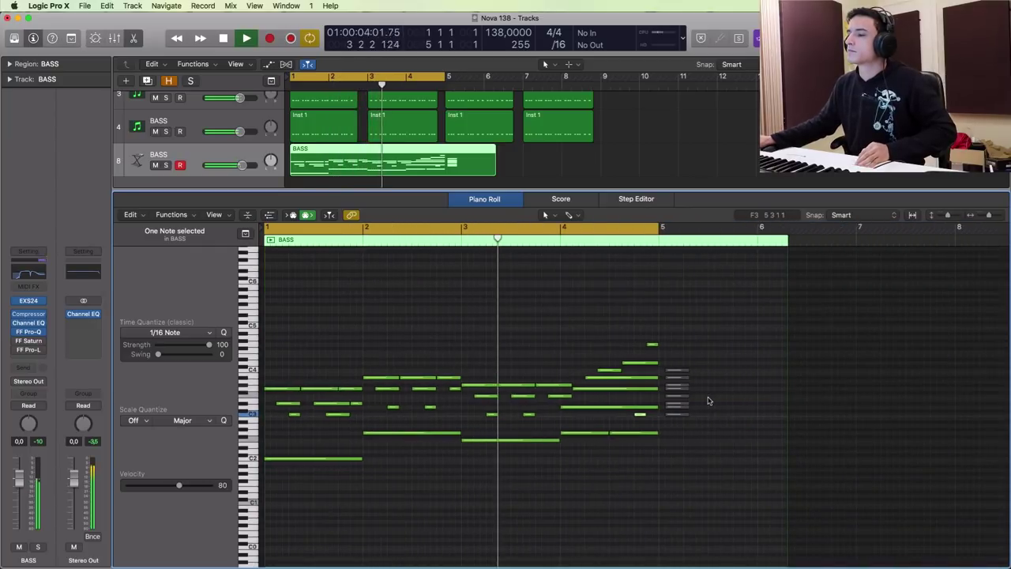
scroll(707, 401, "up", 5)
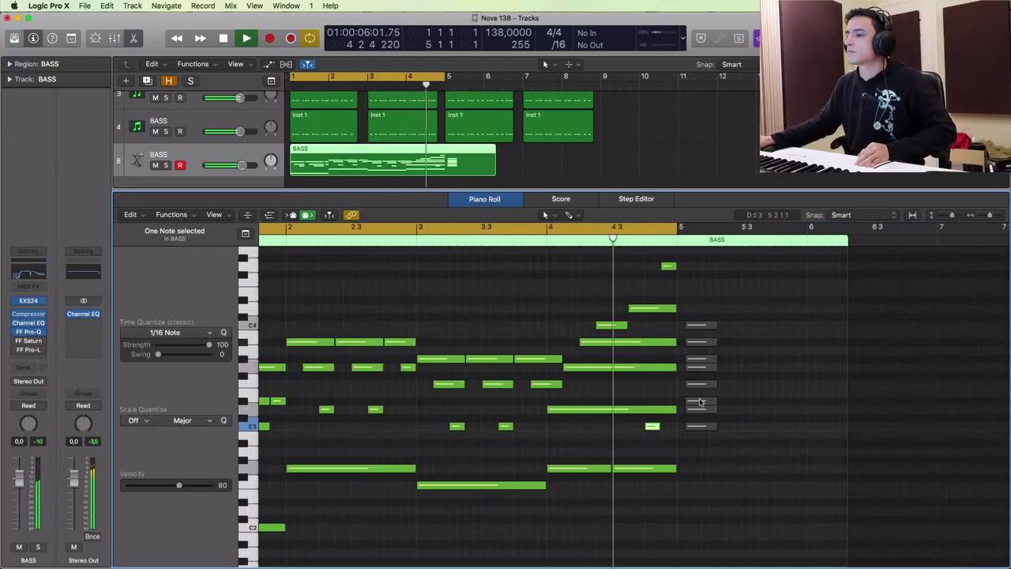
scroll(699, 401, "up", 1)
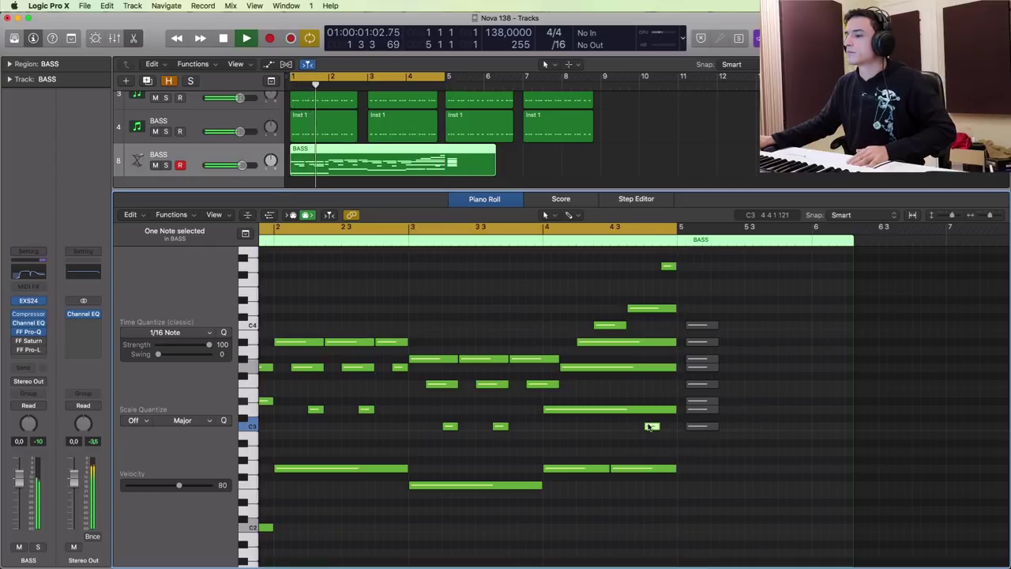
left_click_drag(650, 426, 648, 424)
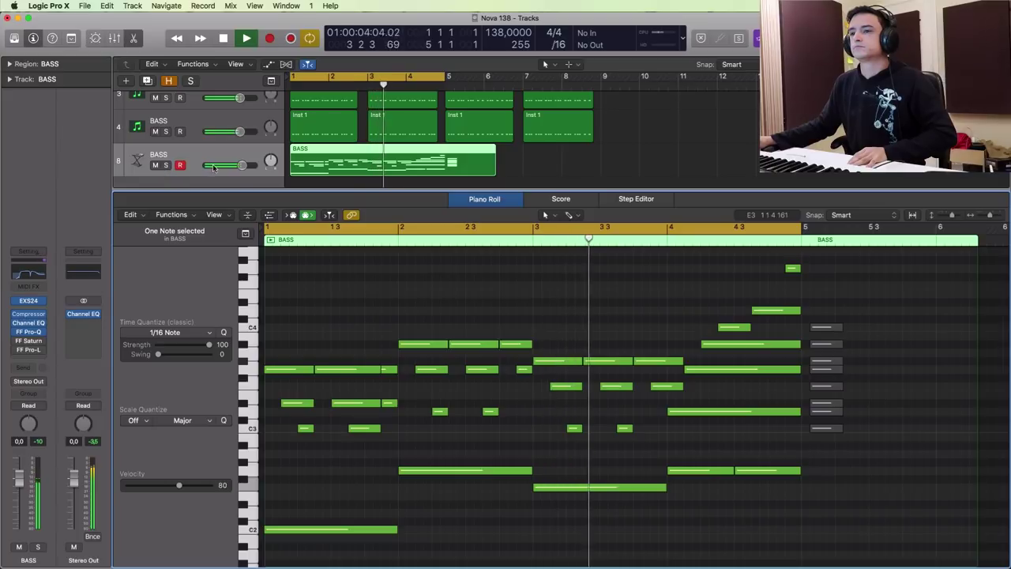
Lower the BASS track's volume to -5.3 dB, deselect all notes and stop playback
left_click_drag(241, 164, 231, 165)
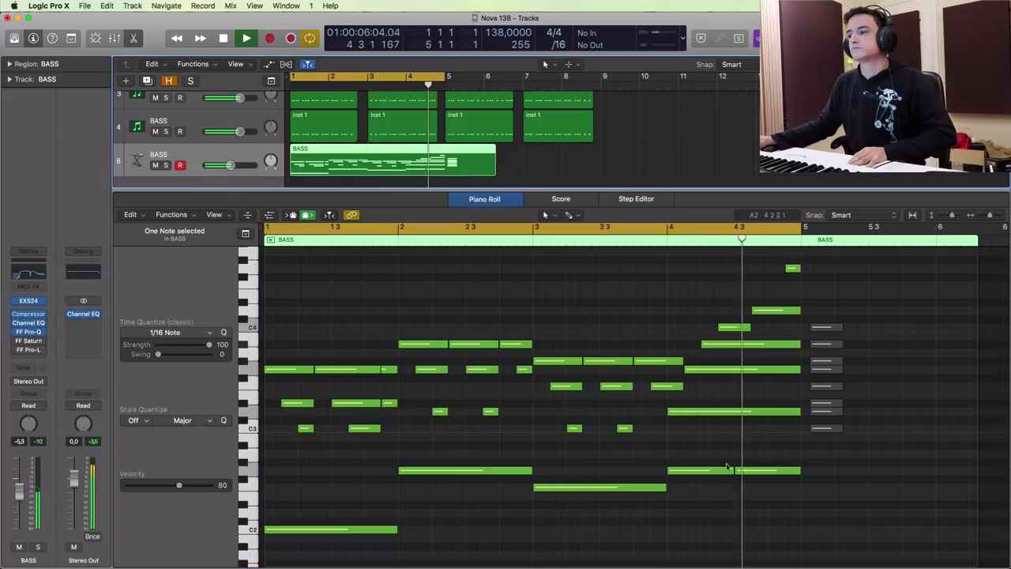
left_click(640, 511)
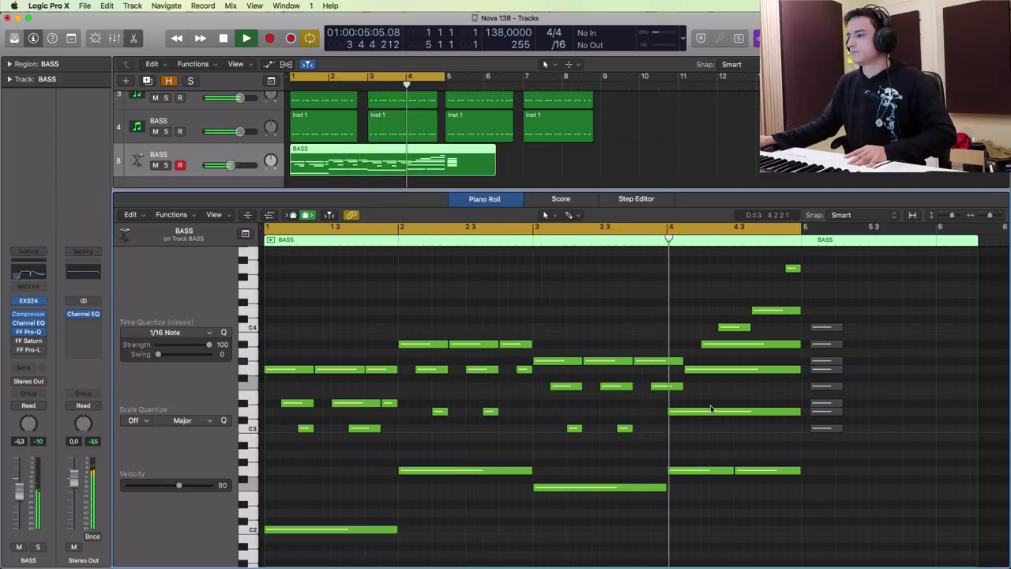
key("space")
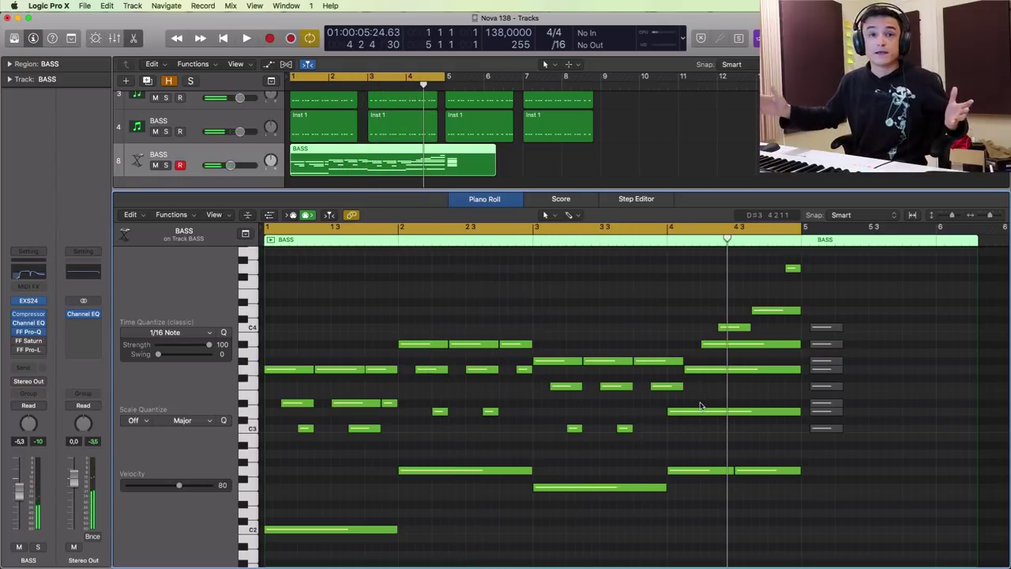